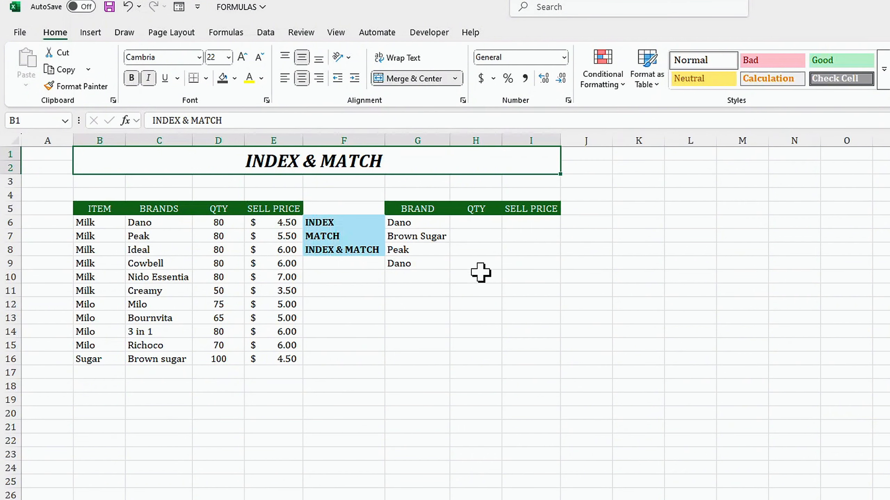
- Enter the formula =INDEX(C6:E16,5,2) in the first QTY cell, H6
click(475, 223)
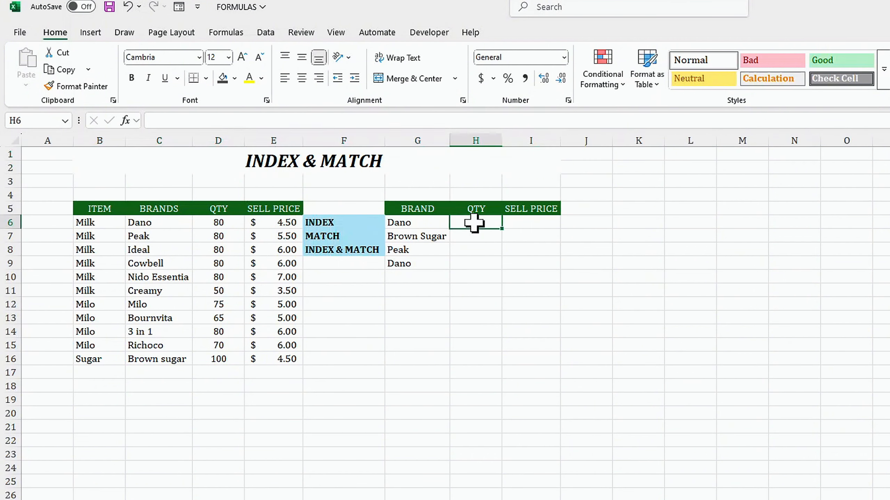
text(=in)
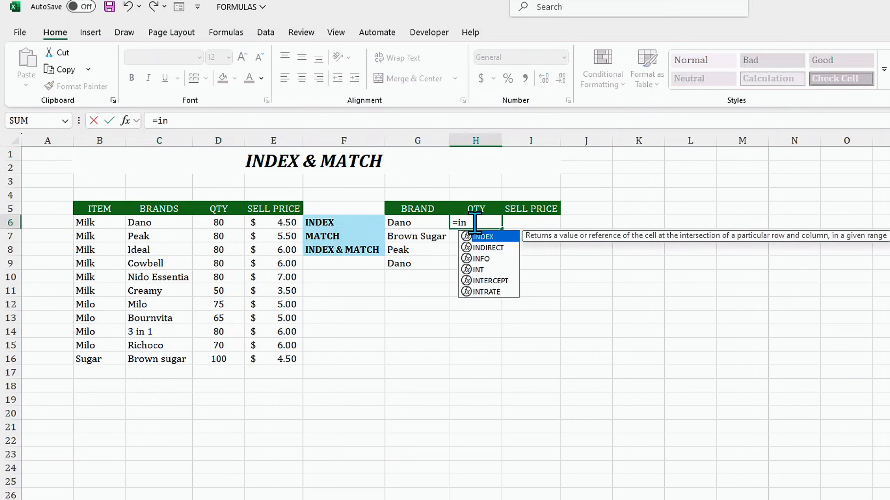
text(dex)
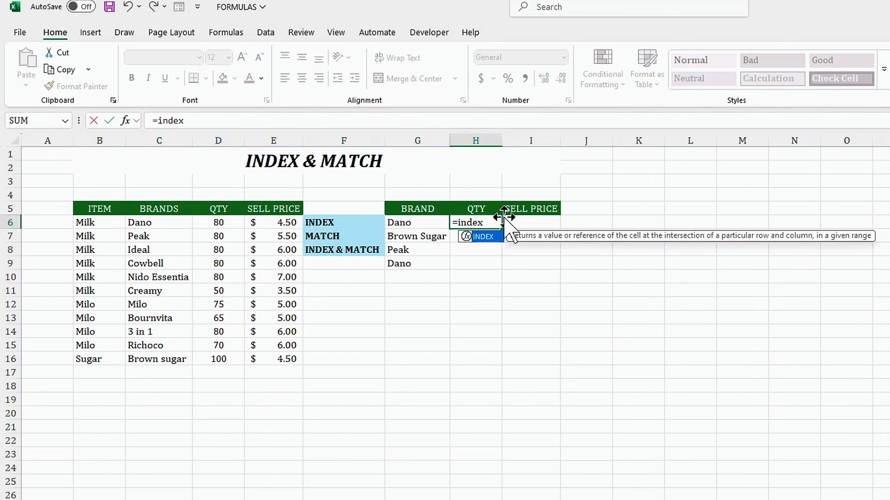
key(Tab)
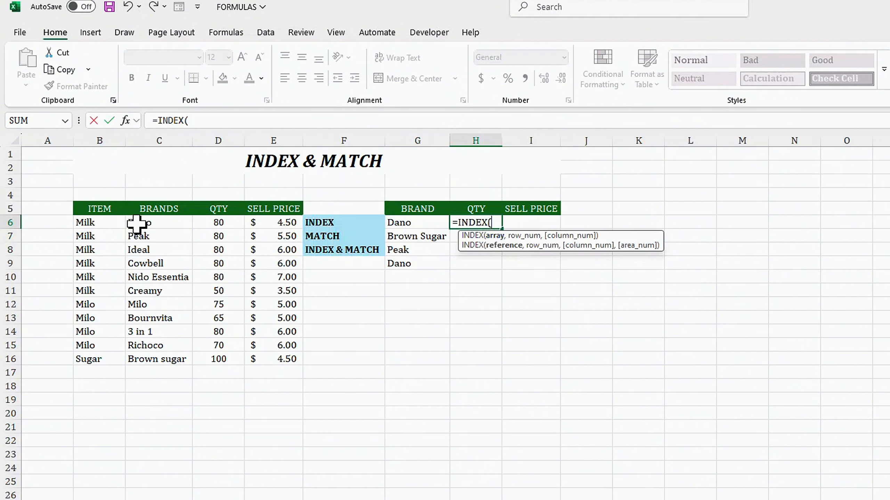
drag(136, 223, 310, 367)
text(,5)
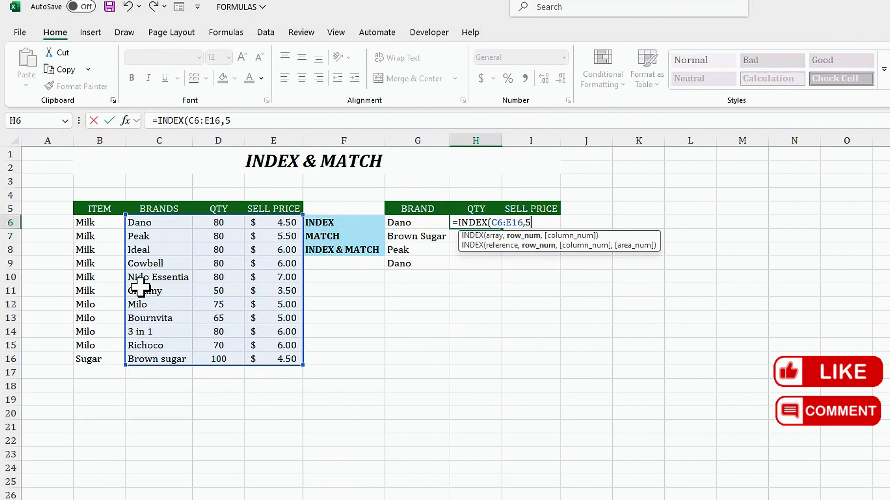
text(,2)
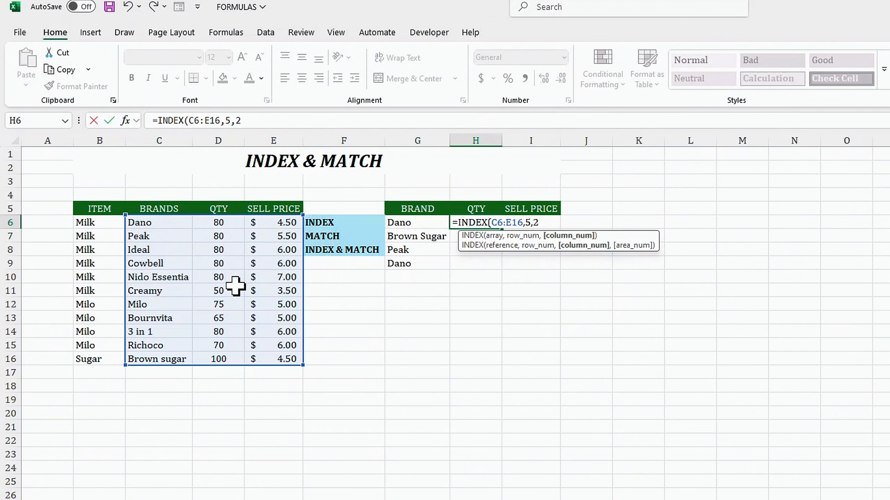
text())
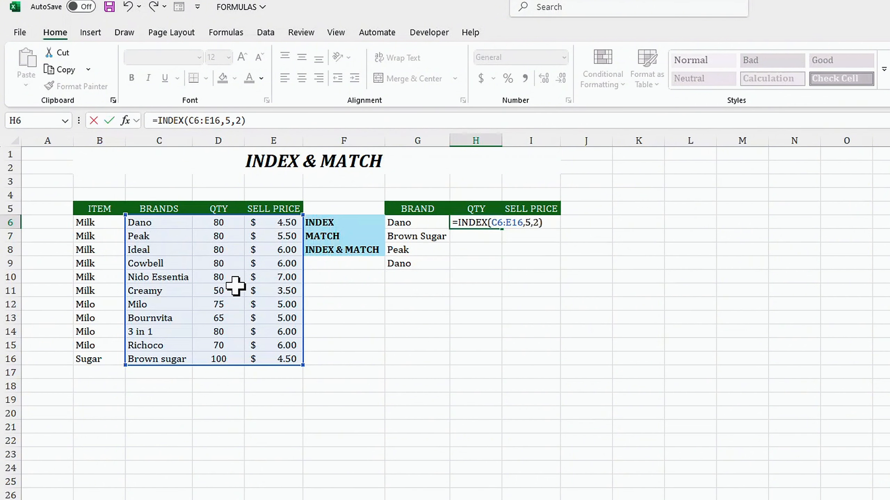
key(Return)
key(Up)
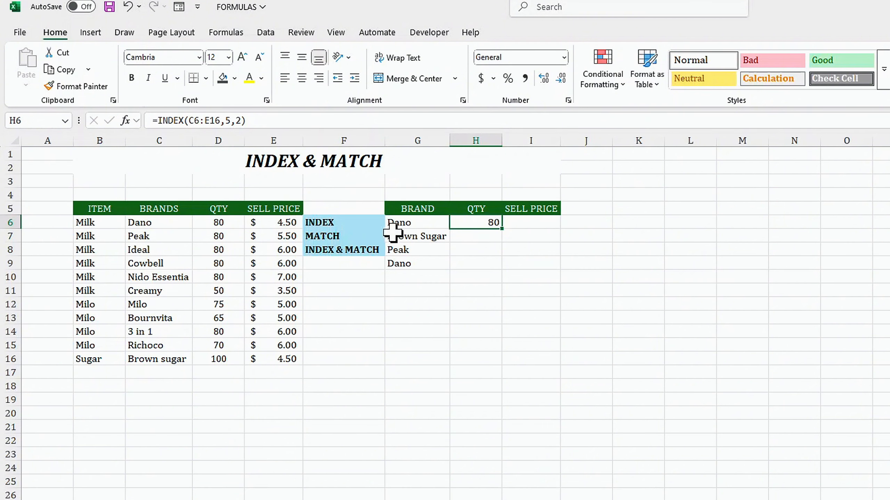
- Replace the brand in G6 with Milk and check the INDEX formula in H6
click(420, 223)
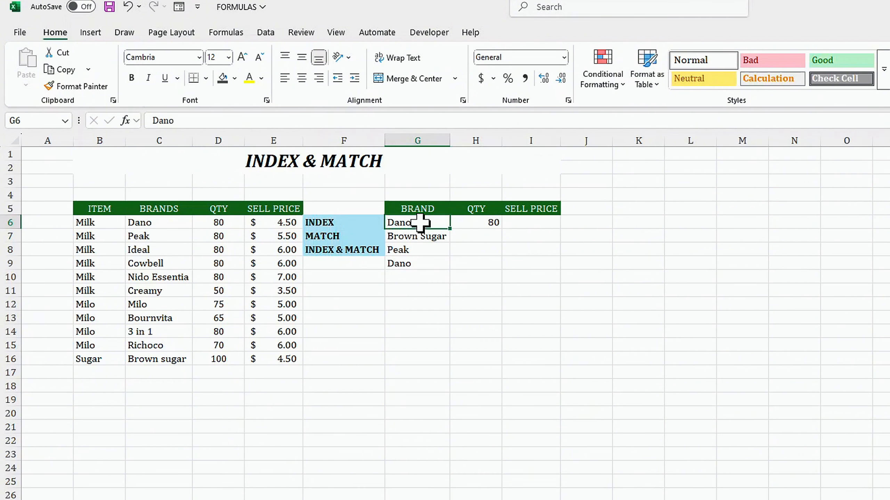
text(Milk)
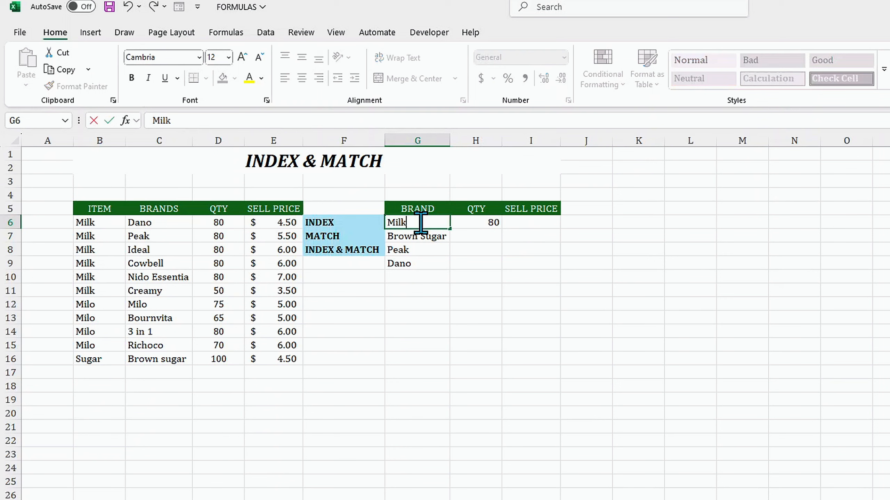
key(Return)
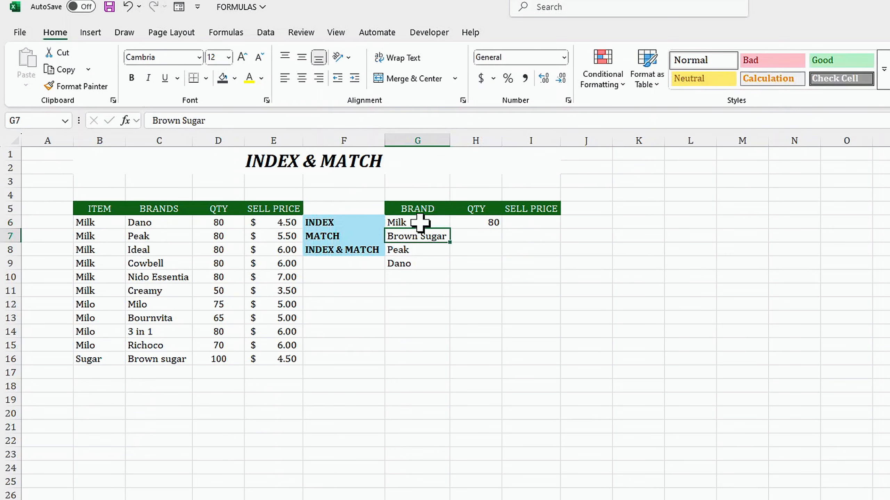
click(486, 220)
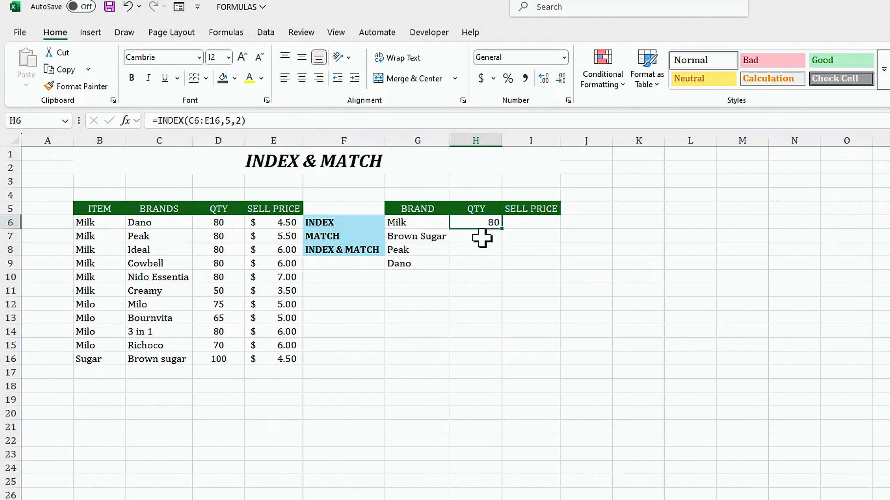
- Enter =MATCH(G7,$C$6:$C$16,0) in H7 to find Brown Sugar's position in the BRANDS column with an exact match
click(482, 239)
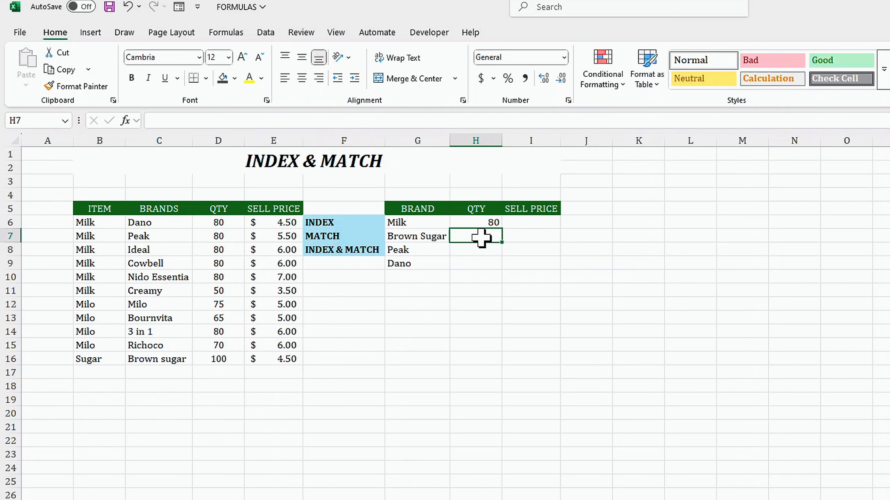
text(=match)
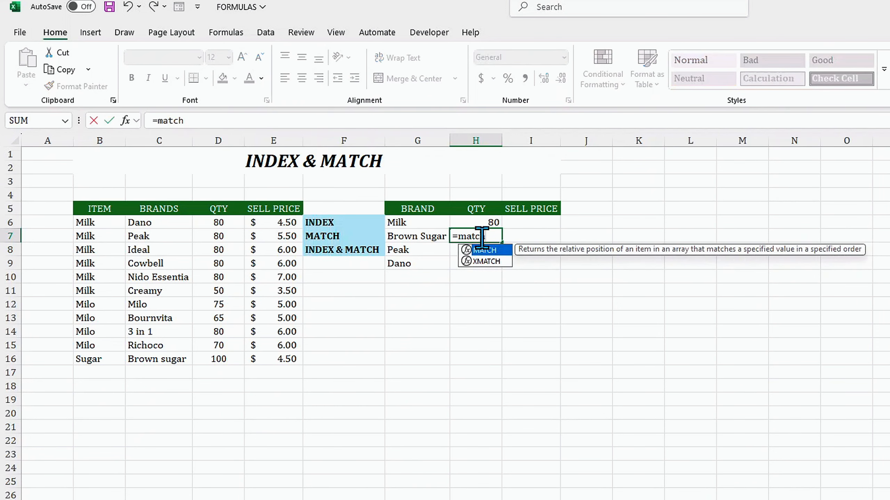
key(Tab)
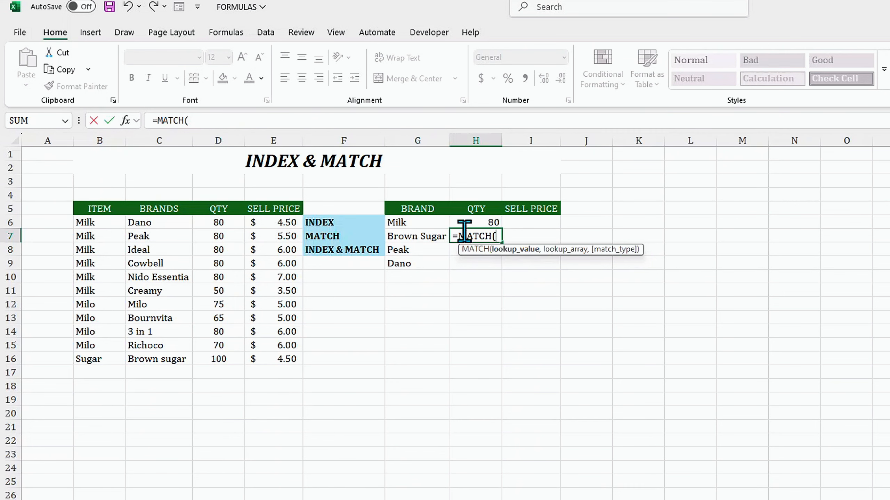
click(420, 240)
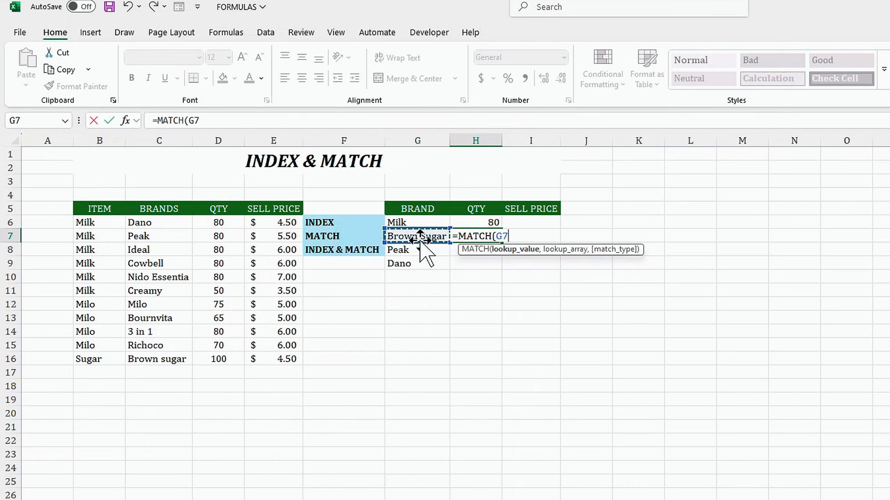
text(,)
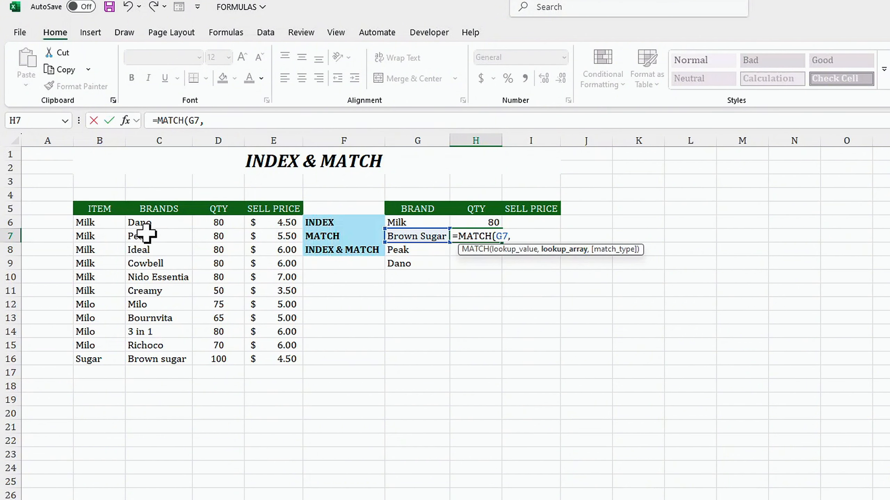
drag(147, 223, 157, 353)
key(F4)
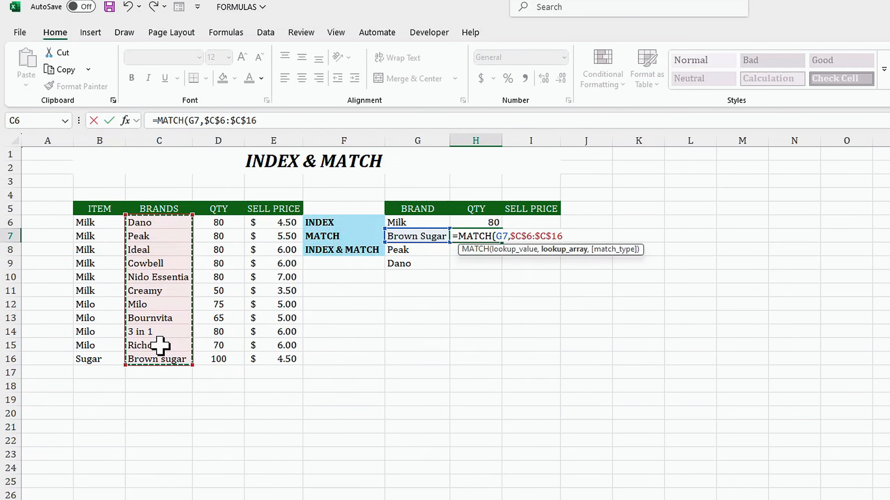
text(,)
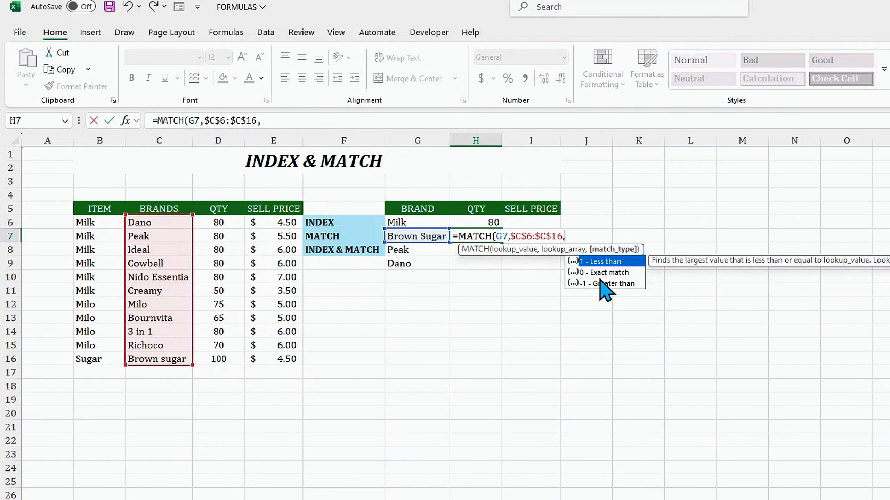
key(Down)
key(Tab)
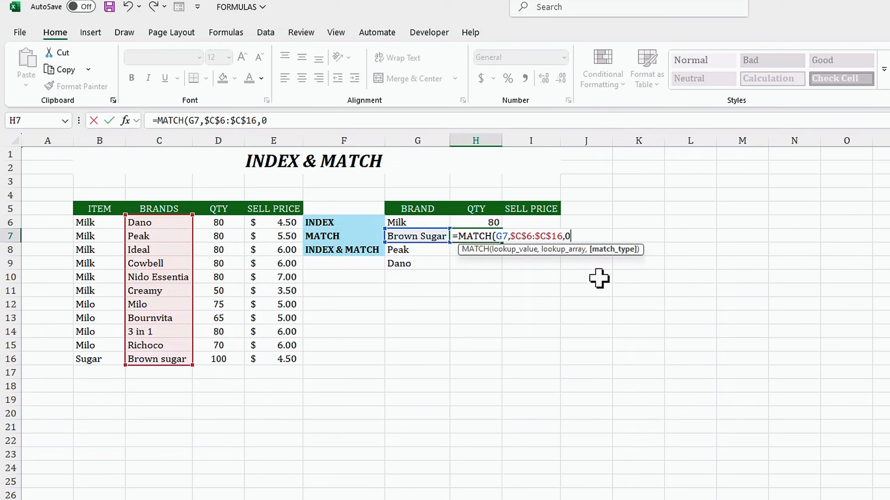
text())
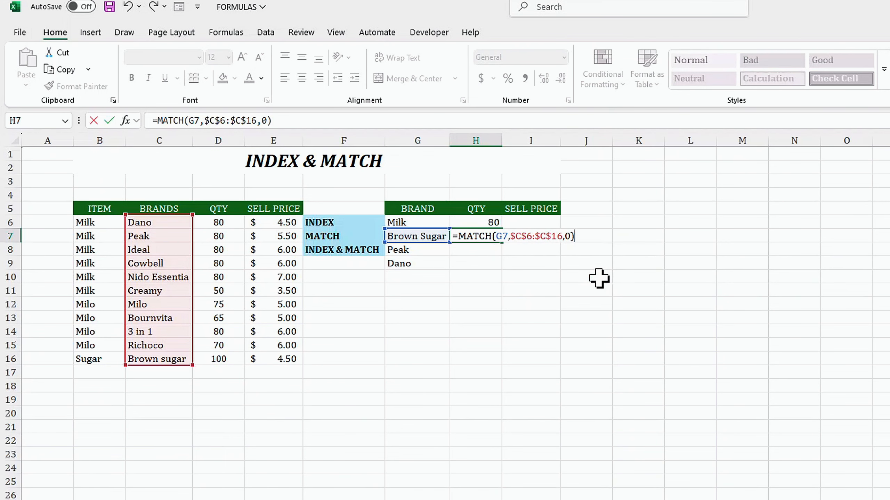
key(Return)
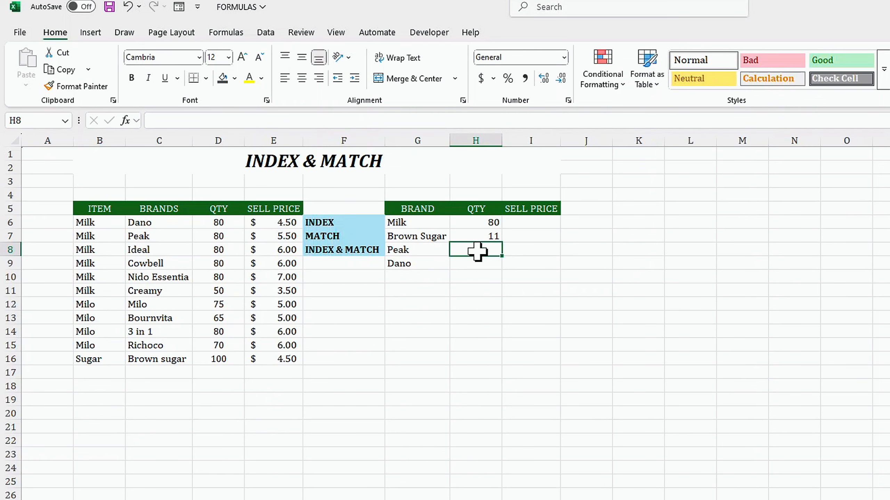
- Start an INDEX formula in H8 with the absolute range $C$6:$E$16 as its array
text(=index)
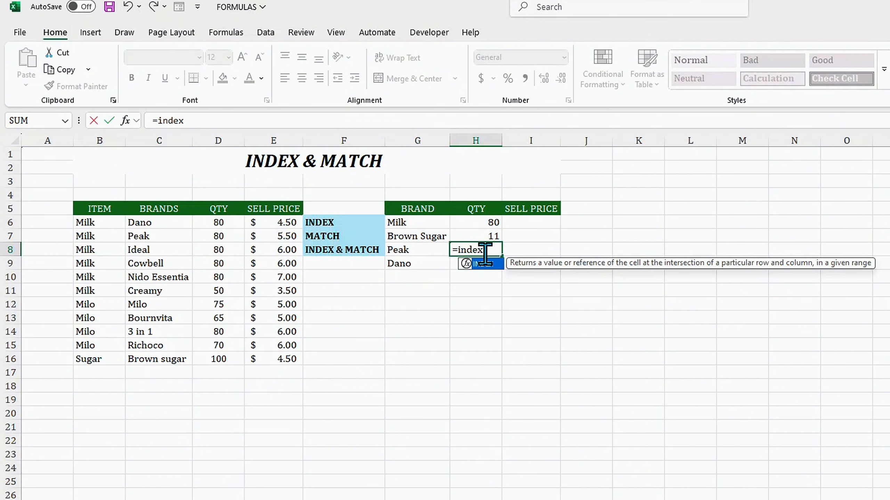
key(Tab)
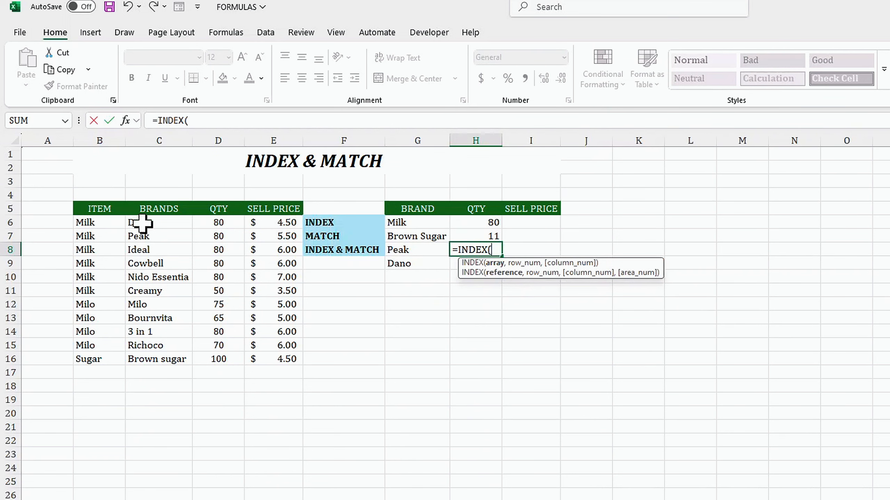
drag(142, 222, 287, 359)
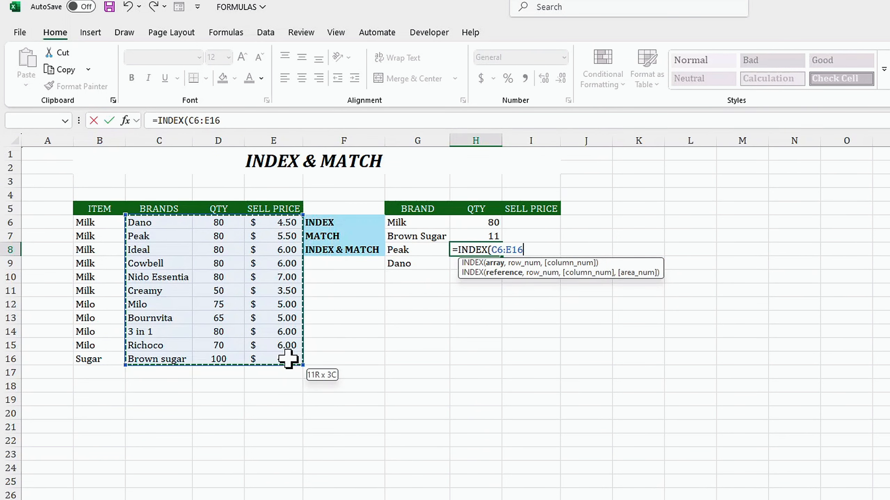
key(F4)
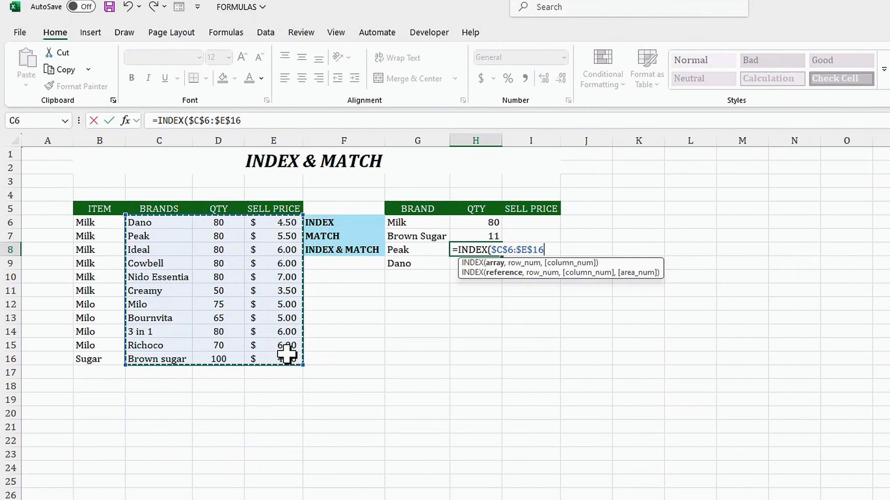
text(,)
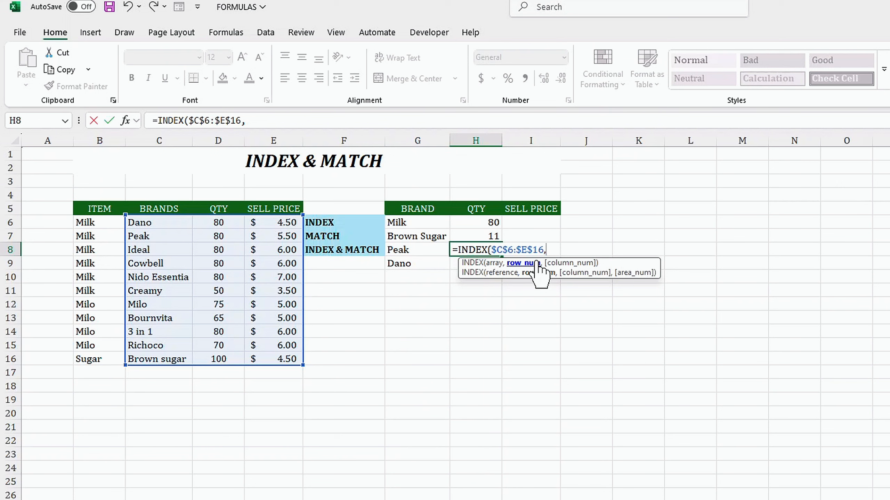
- Nest MATCH(G8,$C$6:$C$16,0) as the row number argument of the INDEX formula in H8
text(match)
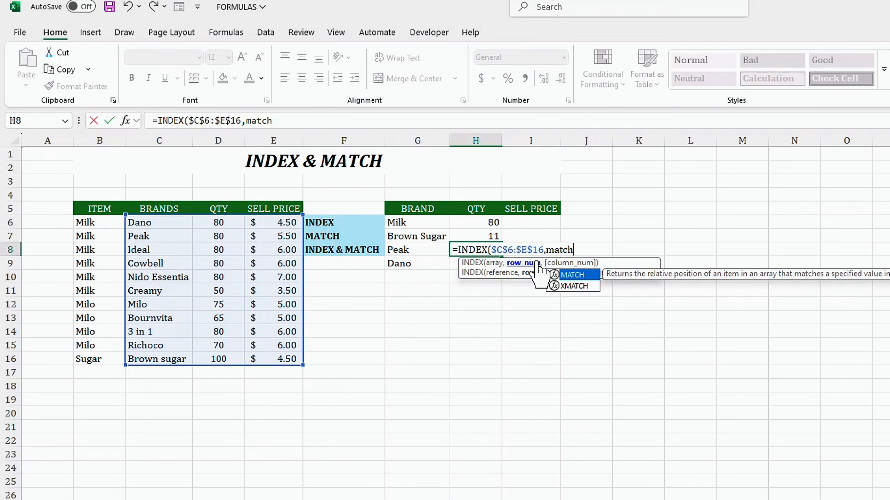
key(Tab)
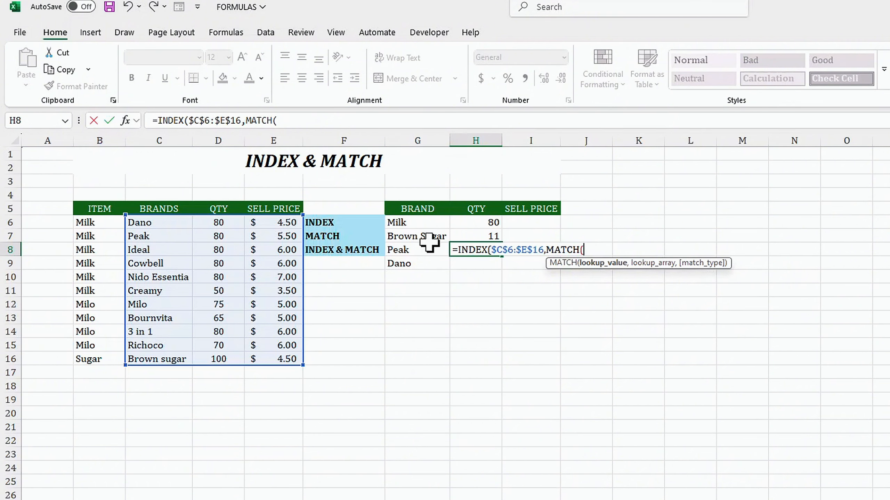
click(406, 249)
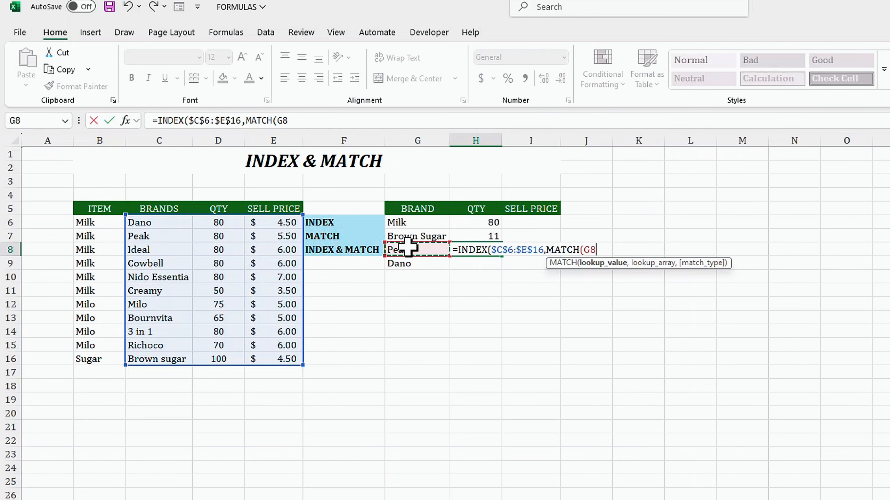
text(,)
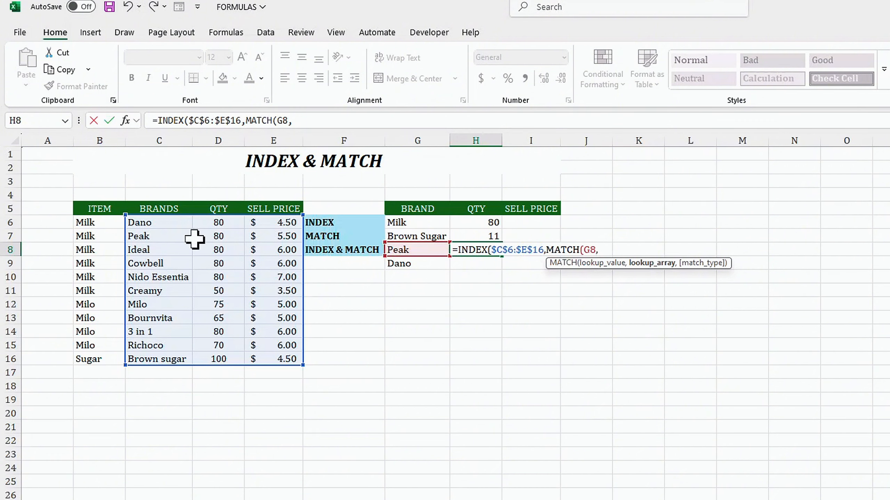
drag(147, 223, 160, 355)
key(F4)
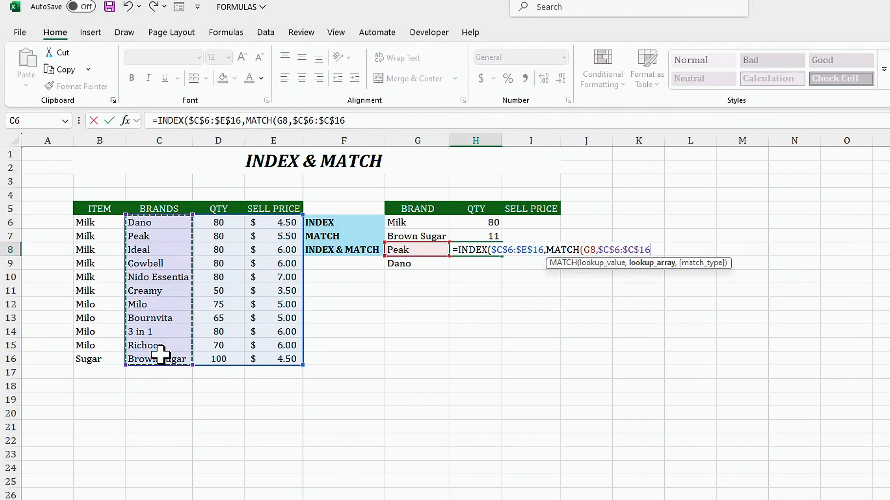
text(,)
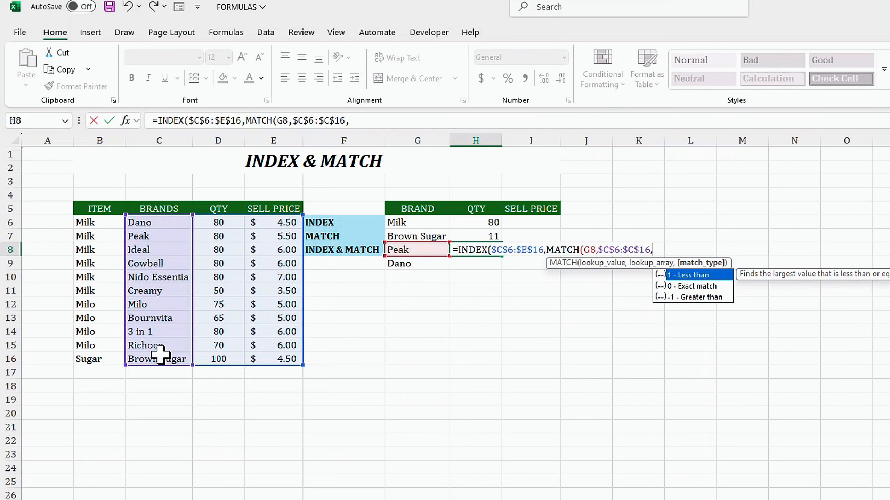
key(Down)
key(Tab)
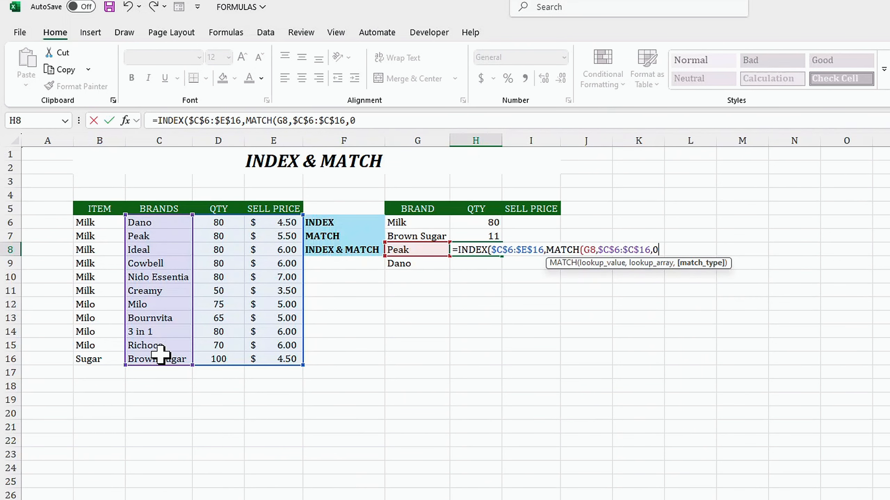
text())
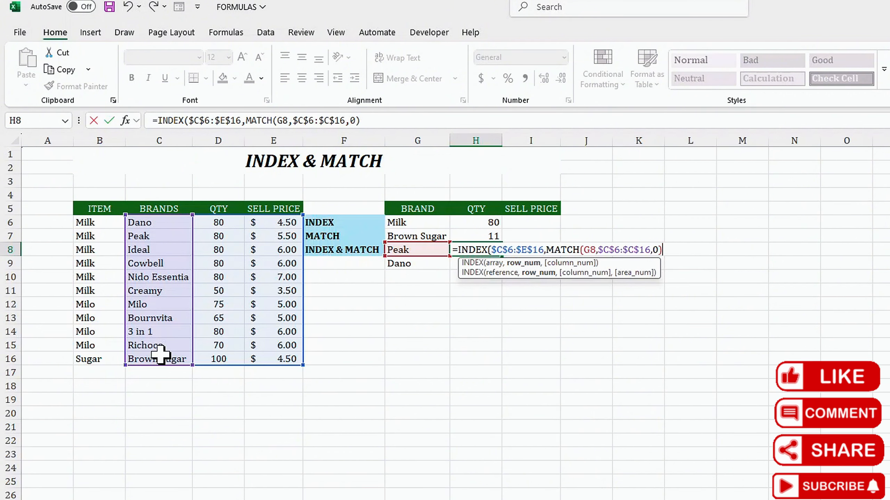
- Complete the INDEX and MATCH formula in H8 with 2 as the column number
text(,)
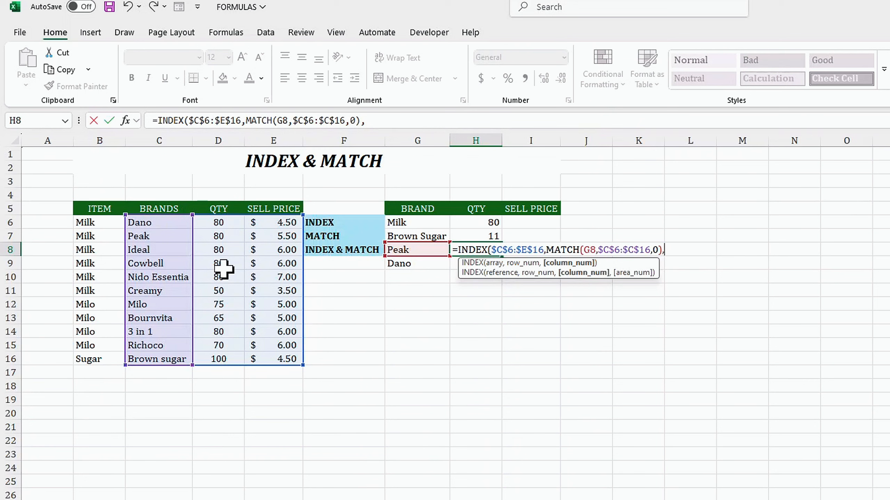
text())
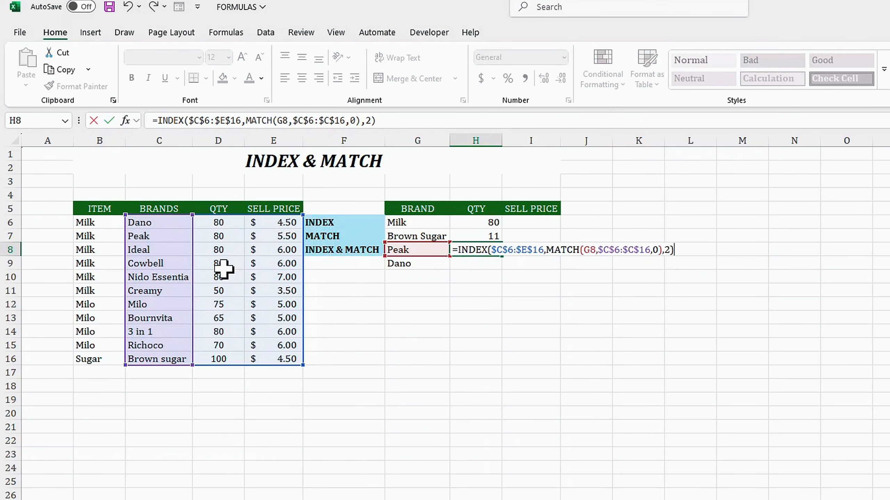
key(Return)
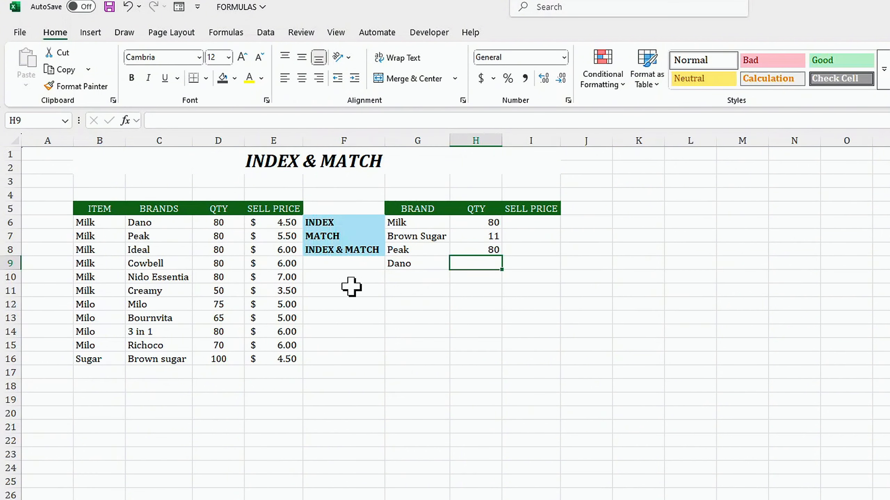
- Replace the brand in G8 with Dano and check the INDEX and MATCH formula in H8
click(394, 250)
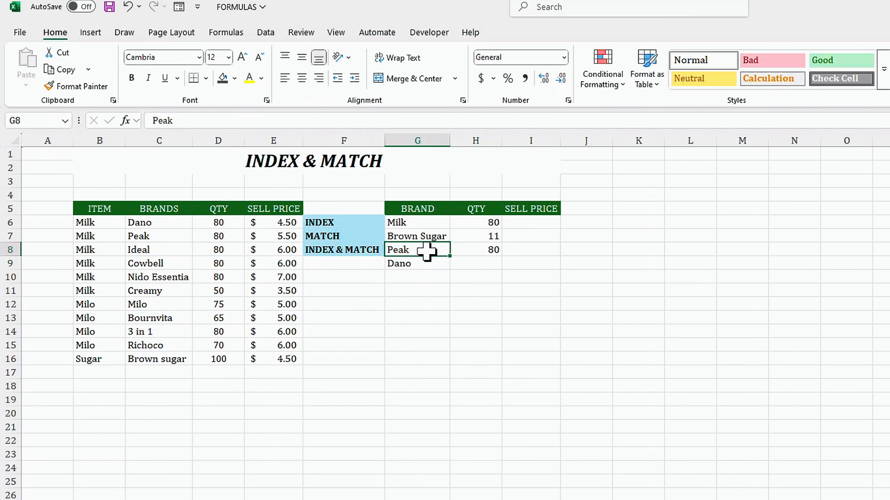
text(Dano)
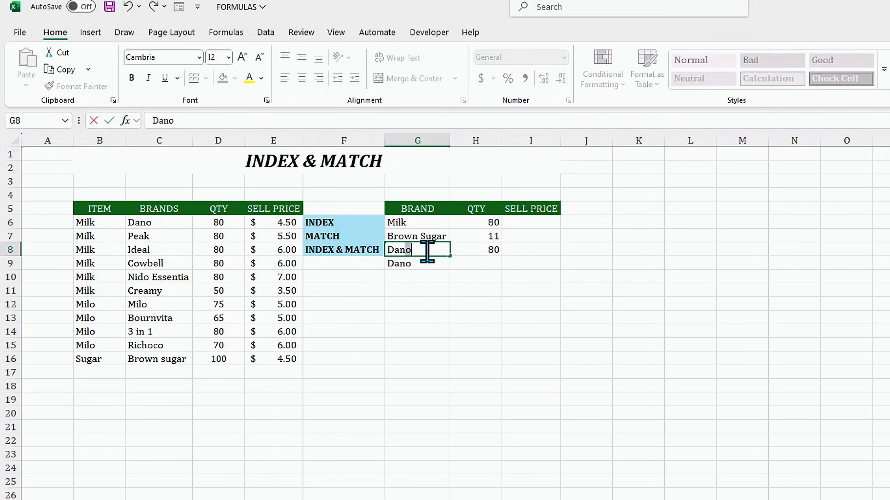
key(Return)
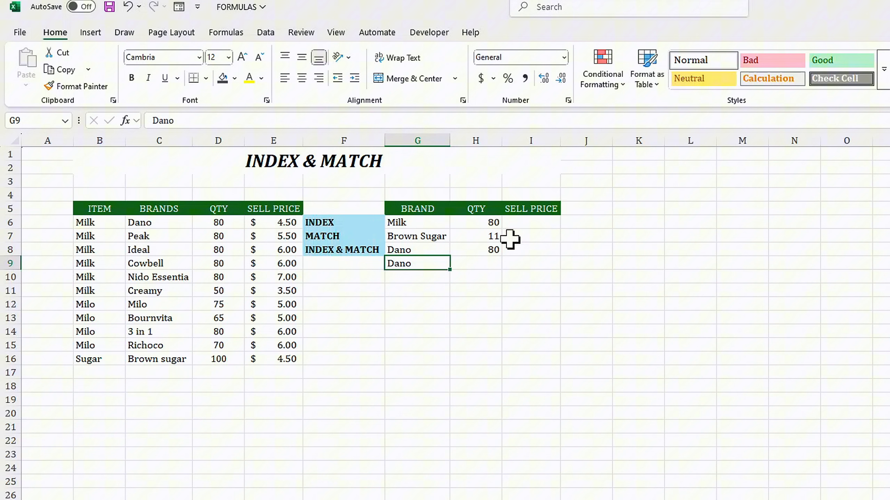
click(478, 250)
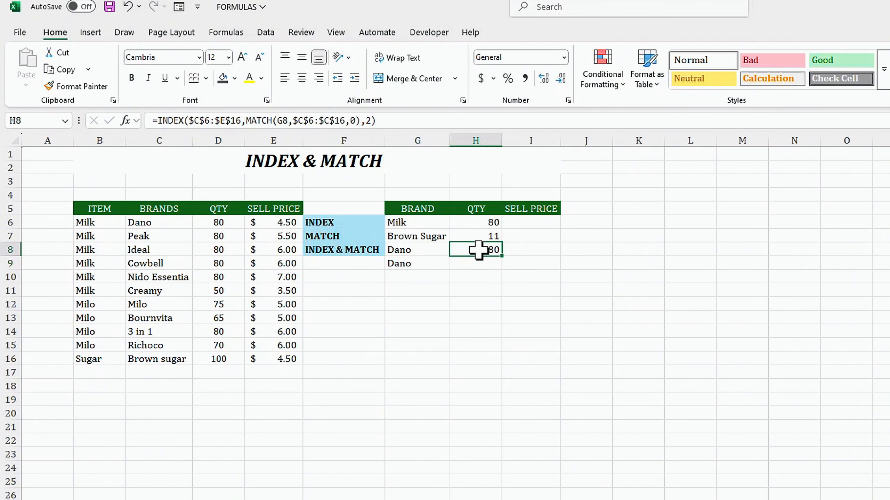
- Set Dano's quantity in D6 of the product table to 75
click(212, 224)
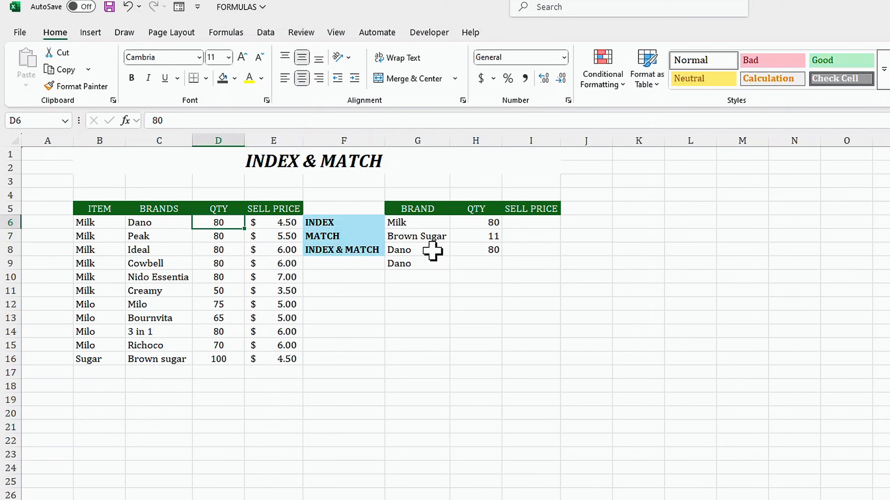
text(75)
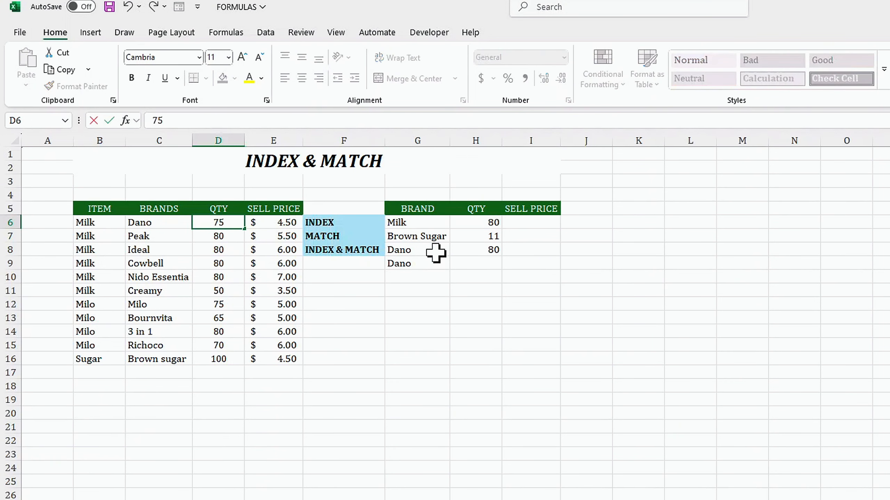
key(Return)
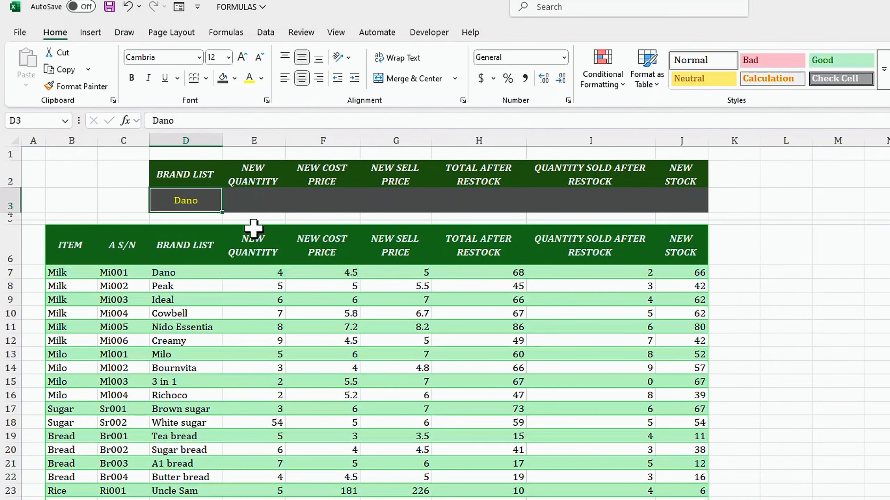
scroll(253, 228, down, 6)
scroll(254, 228, up, 6)
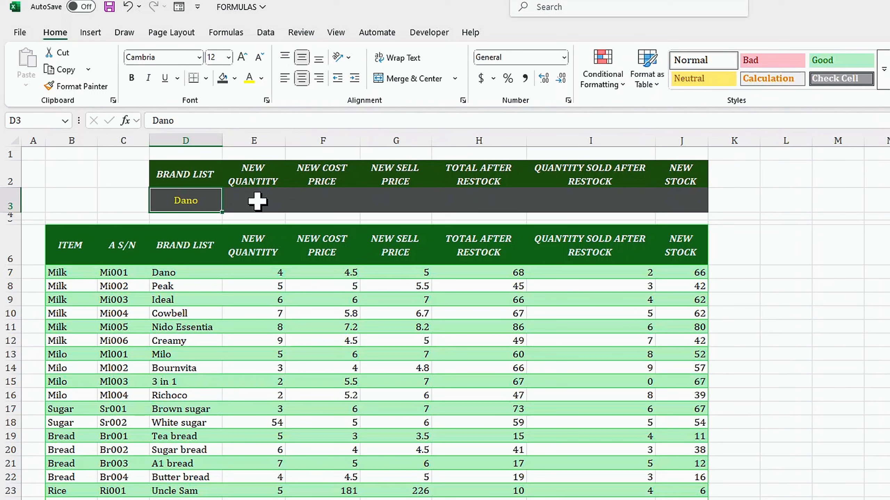
click(257, 200)
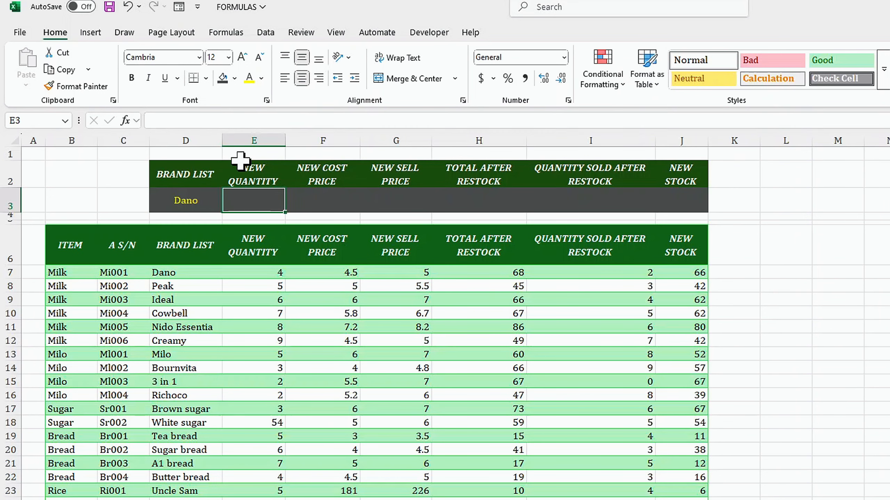
- Open Data Validation for the brand cell D3 and set the allowed criteria to List
click(190, 201)
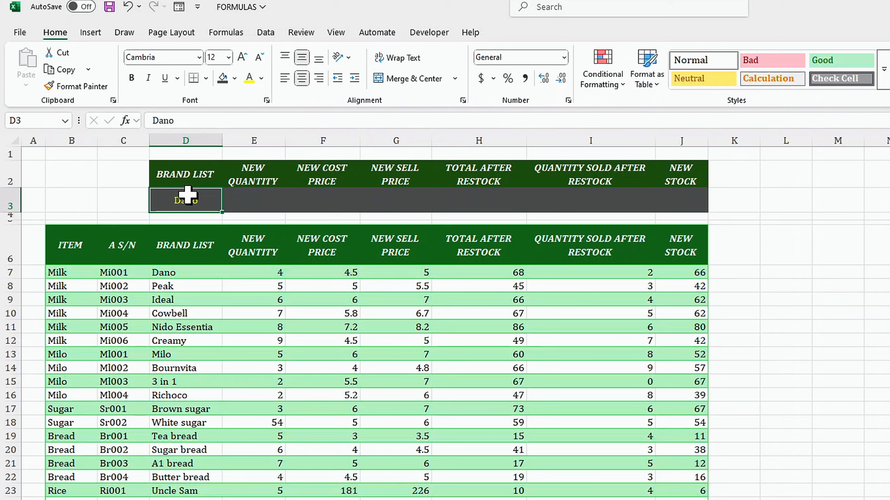
click(265, 32)
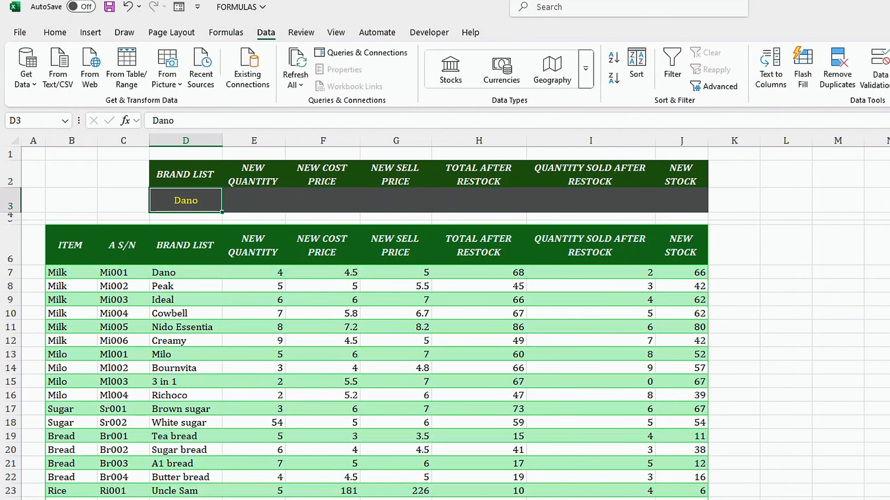
click(887, 85)
click(885, 103)
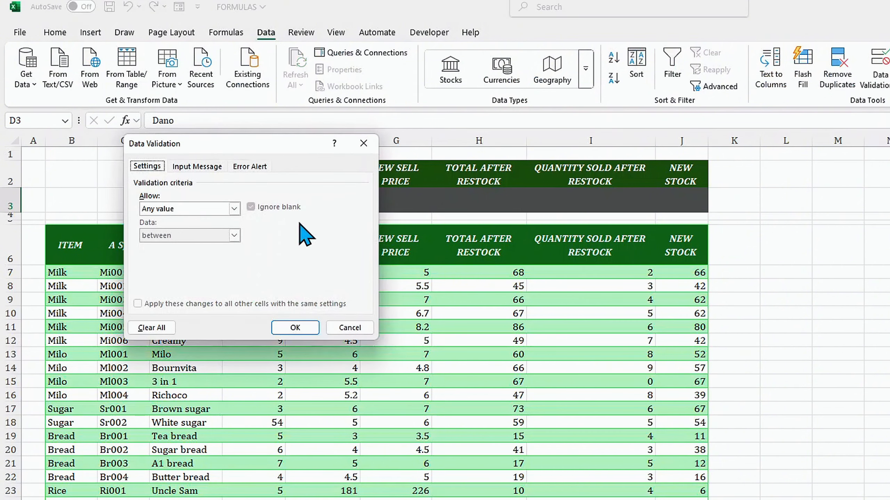
click(234, 209)
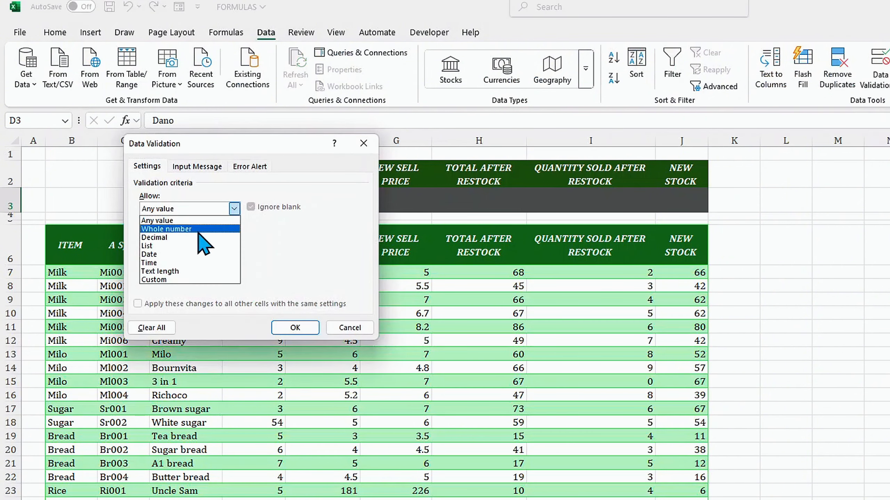
click(164, 246)
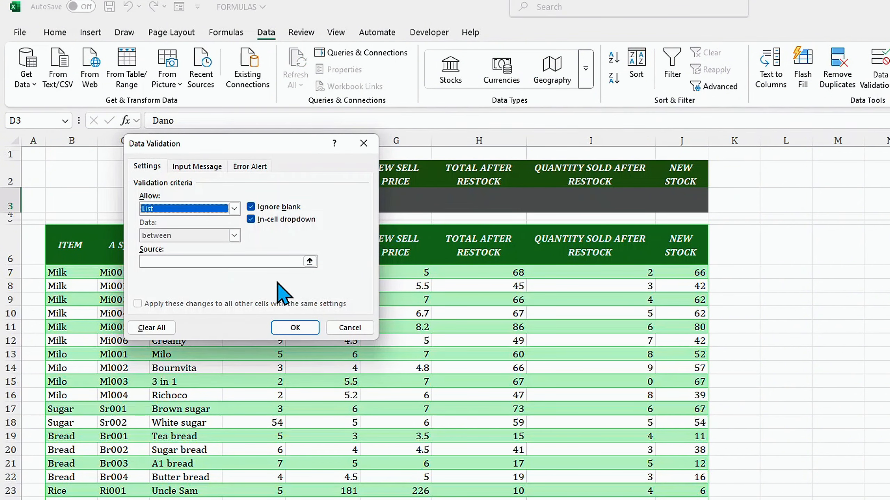
- Use the brand names in $D$7:$D$66 as the list source and apply the validation to D3
click(309, 261)
click(200, 273)
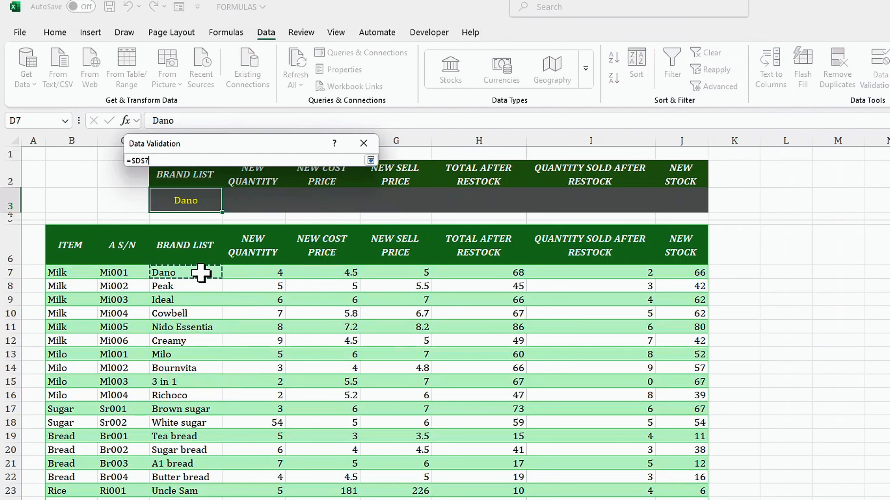
key(ctrl+shift+Down)
key(Return)
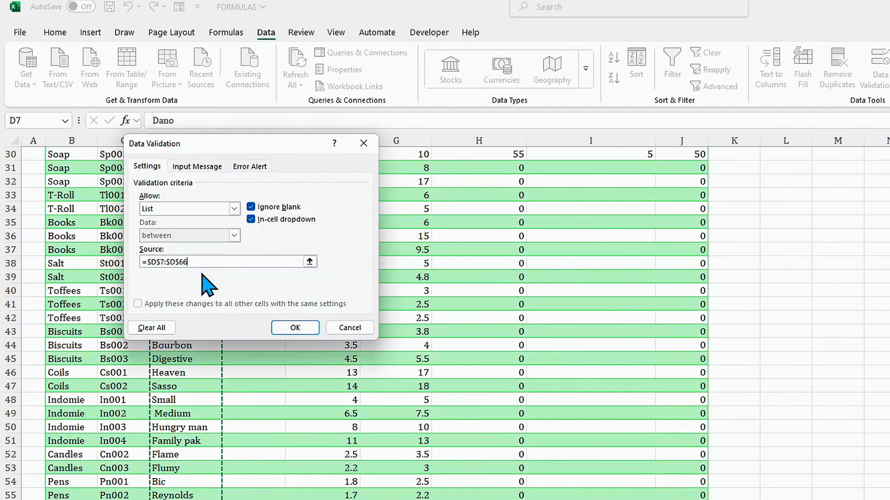
click(294, 331)
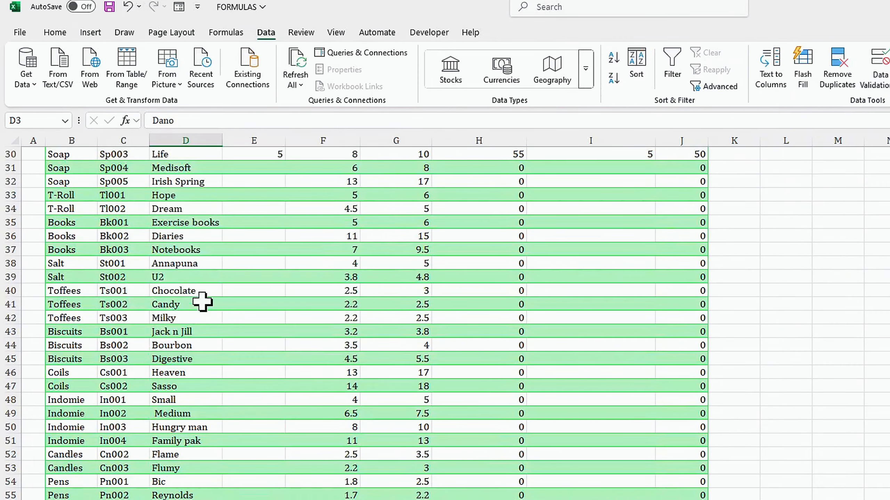
- Check the brands offered by the dropdown list in D3 without changing the selected brand
scroll(196, 295, up, 5)
scroll(184, 291, up, 5)
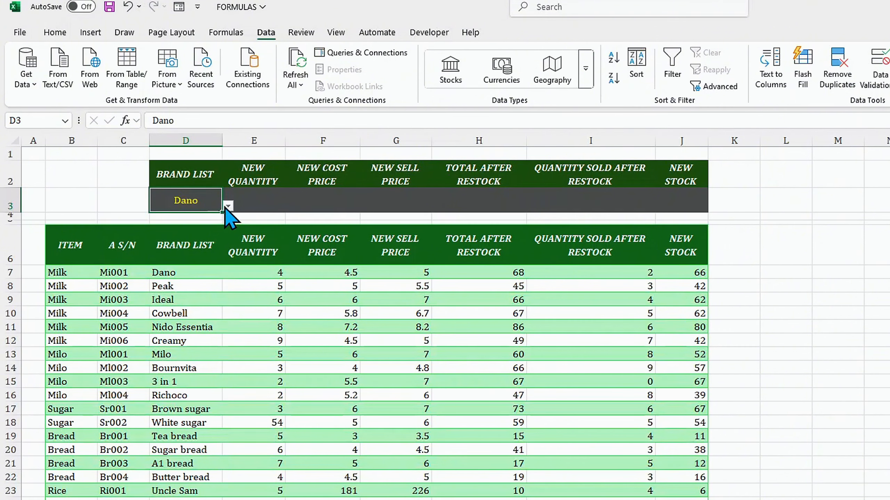
click(228, 206)
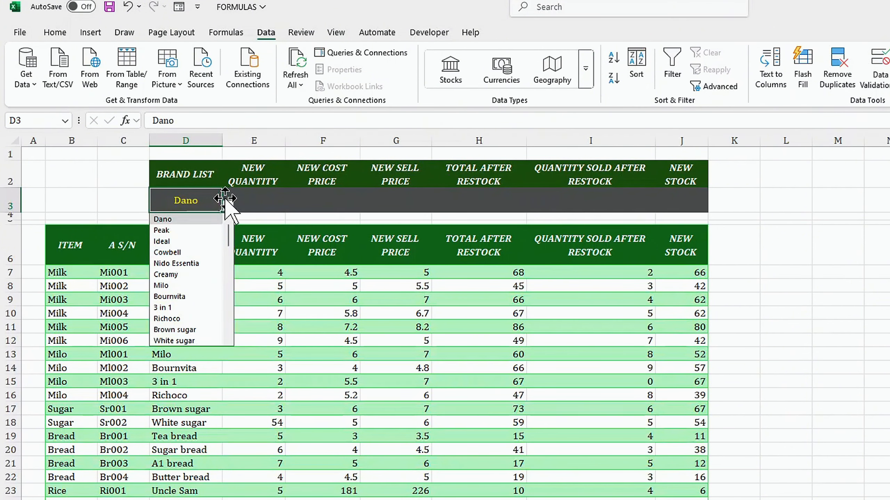
click(251, 201)
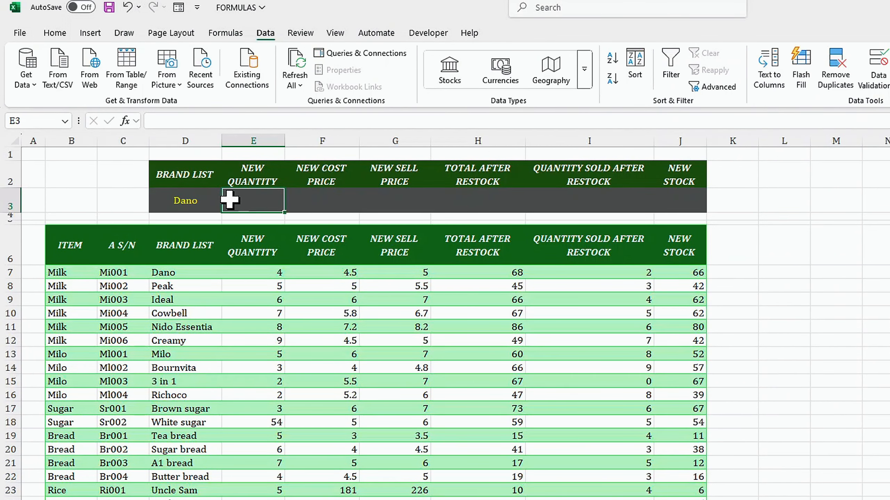
- Select E3:J3 and start an INDEX formula with the absolute range $D$7:$J$66 as its array
drag(238, 200, 667, 197)
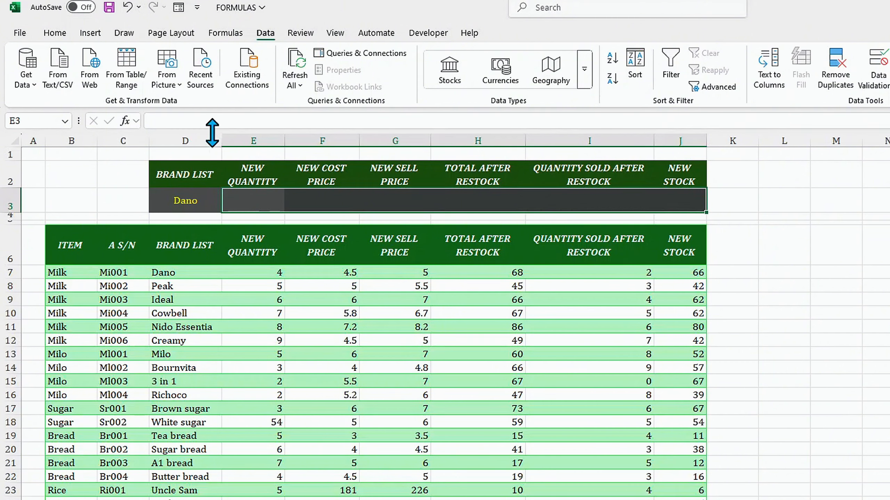
click(194, 121)
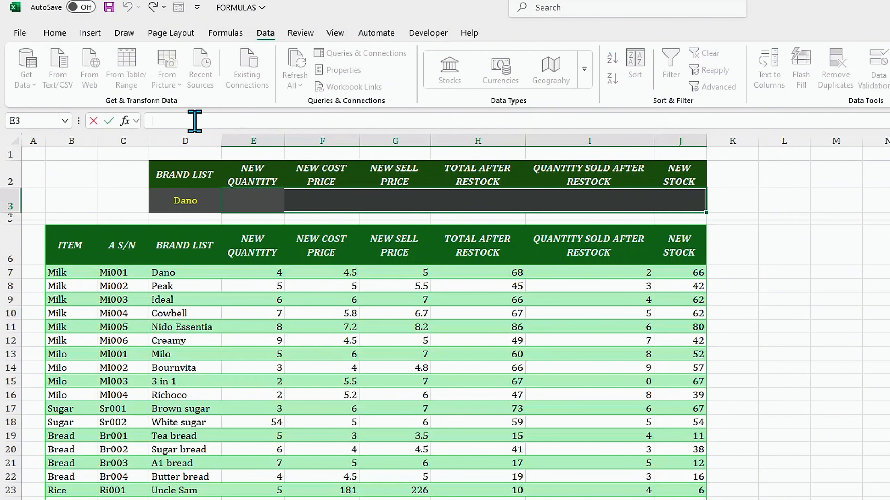
text(=inde)
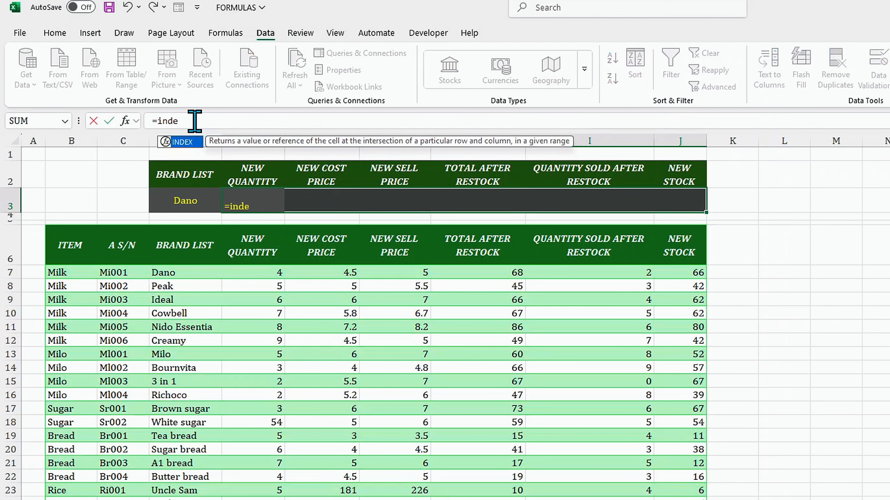
text(x)
key(Tab)
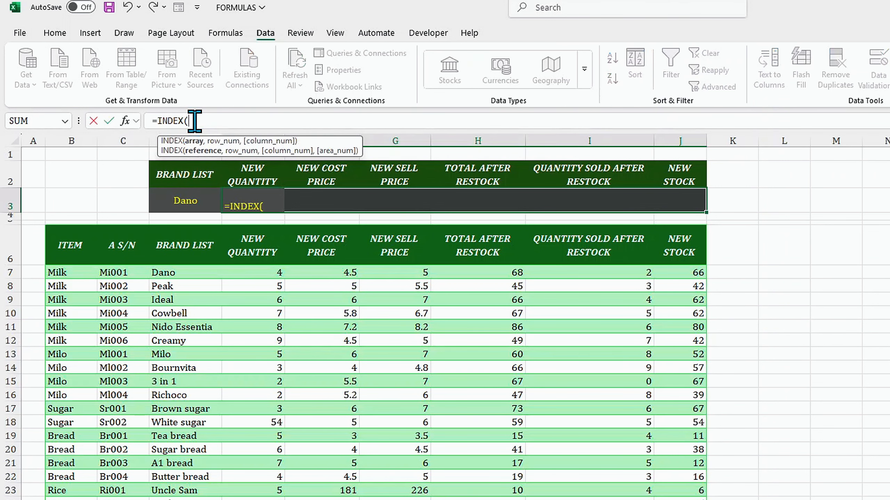
click(165, 272)
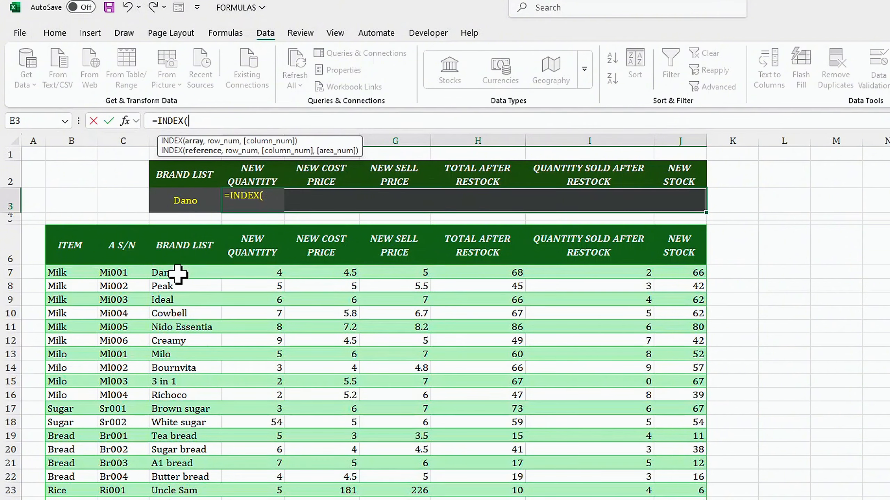
key(ctrl+shift+Right)
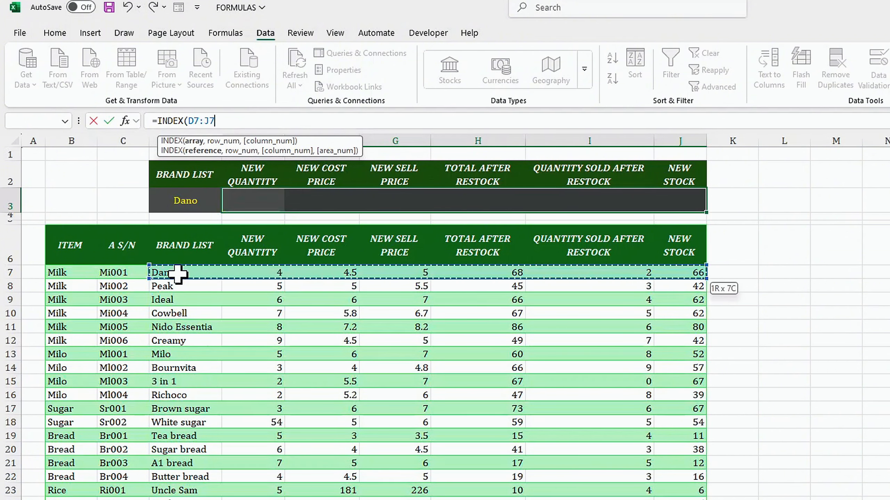
key(ctrl+shift+Down)
key(F4)
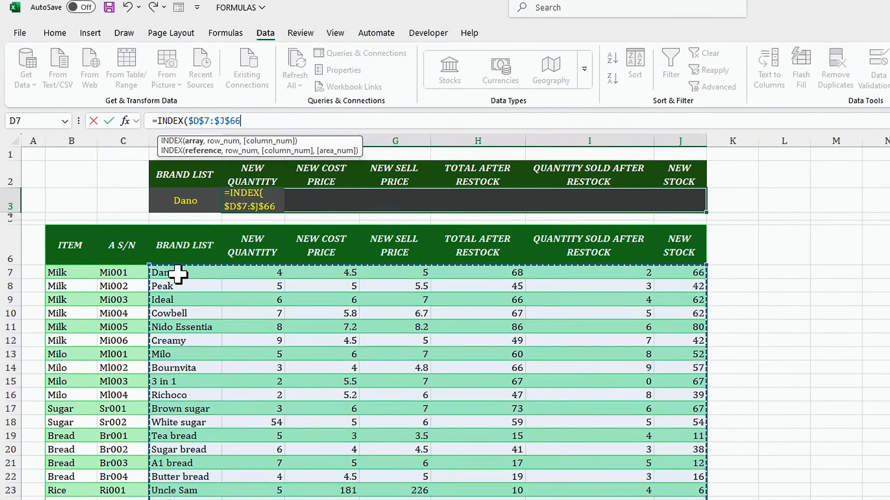
text(,)
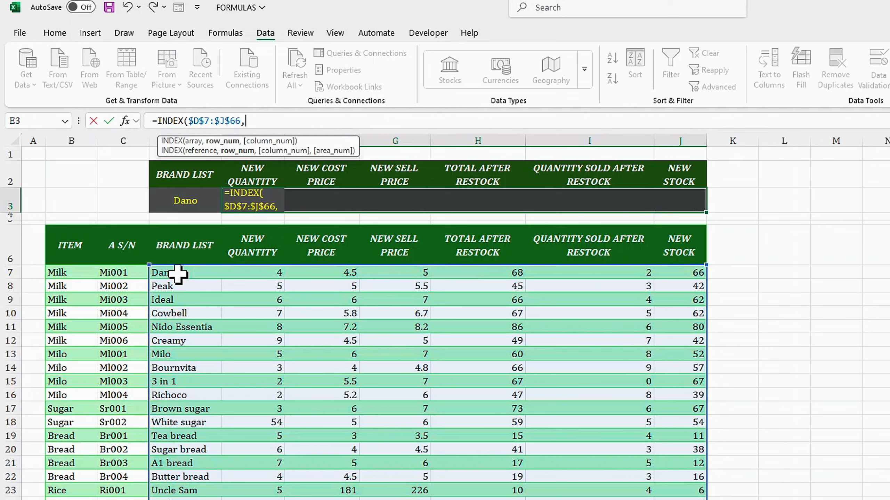
- Add a MATCH function as the INDEX row number, with the column-locked brand cell $D3 as its lookup value
text(match)
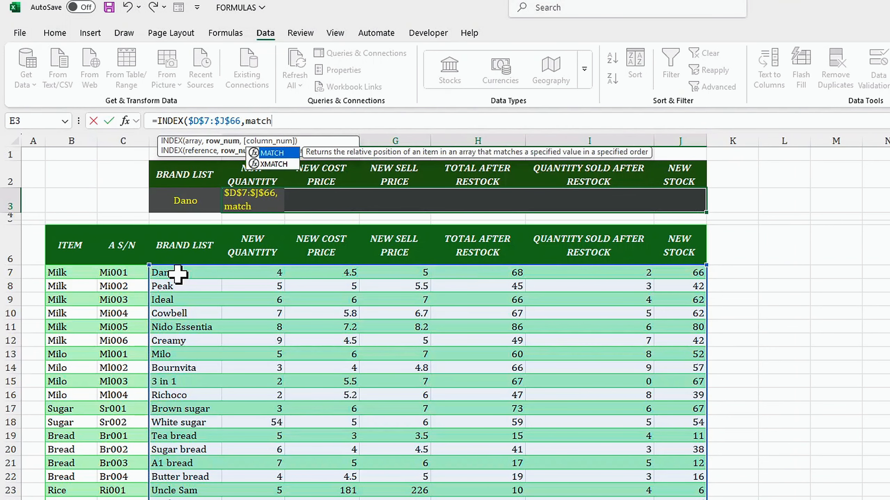
key(Tab)
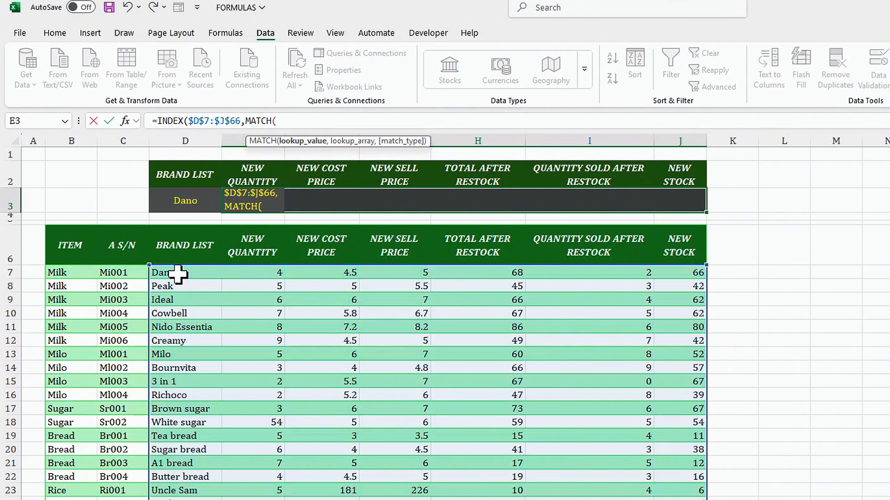
click(180, 203)
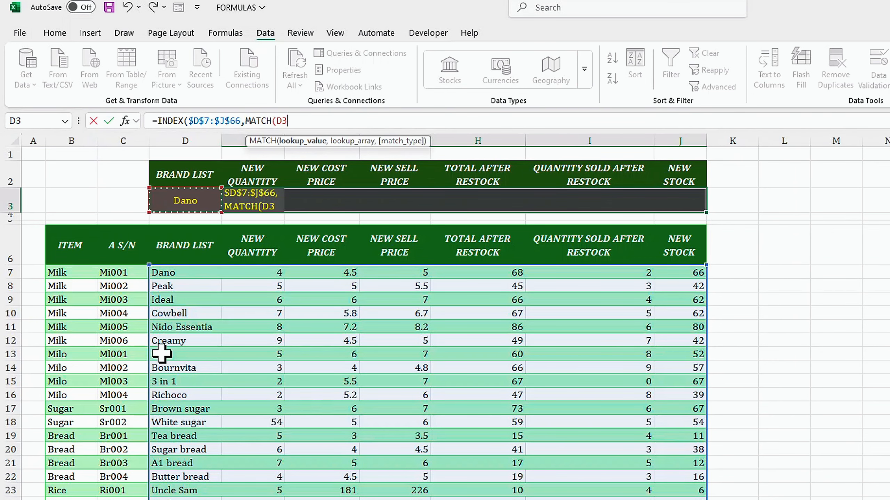
key(F4)
key(F4)
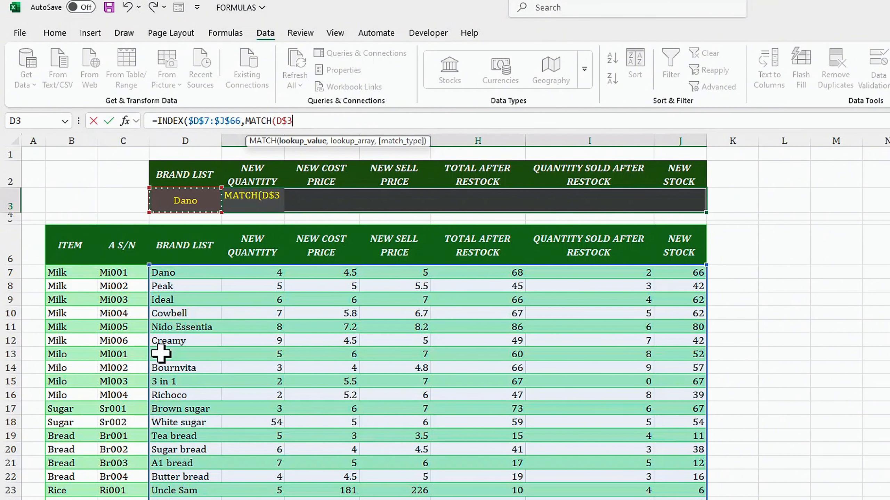
key(F4)
text(,)
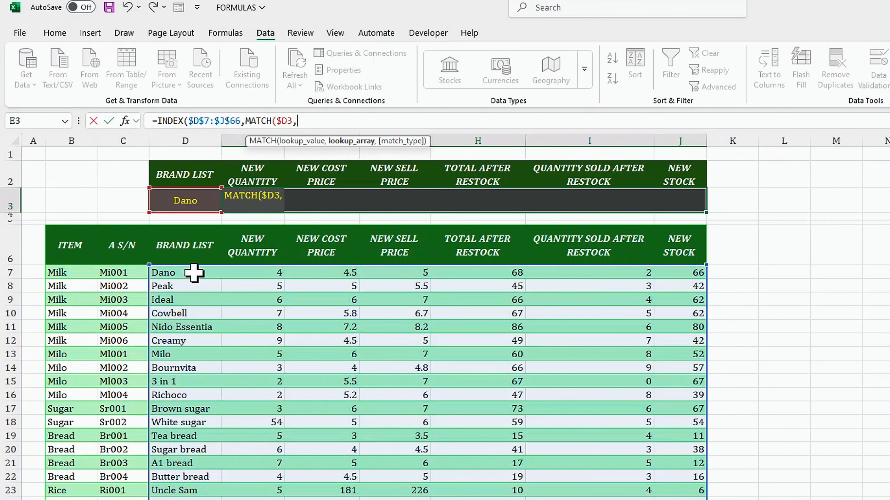
- Complete the row MATCH with the lookup array $D$7:$D$66 and exact match type 0
click(190, 273)
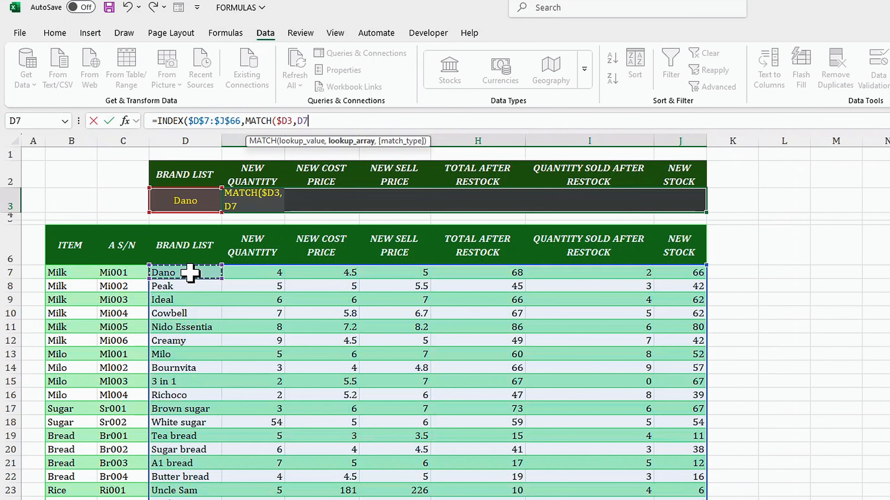
key(ctrl+shift+Down)
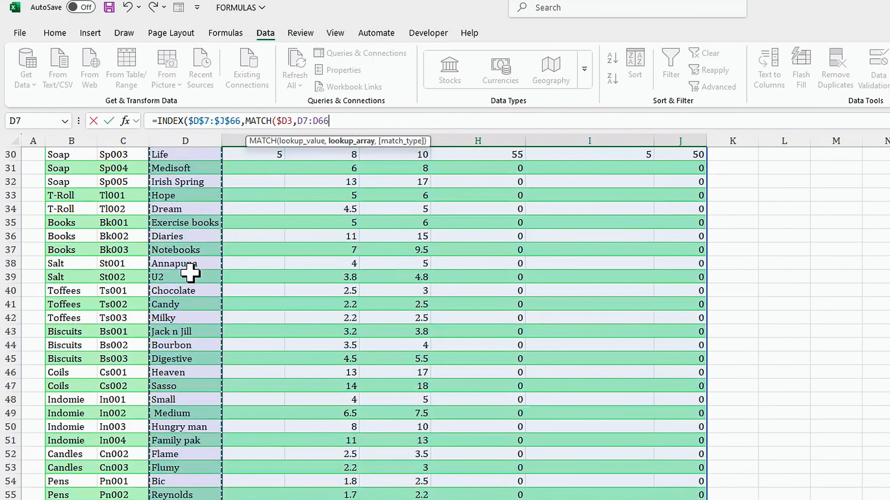
key(F4)
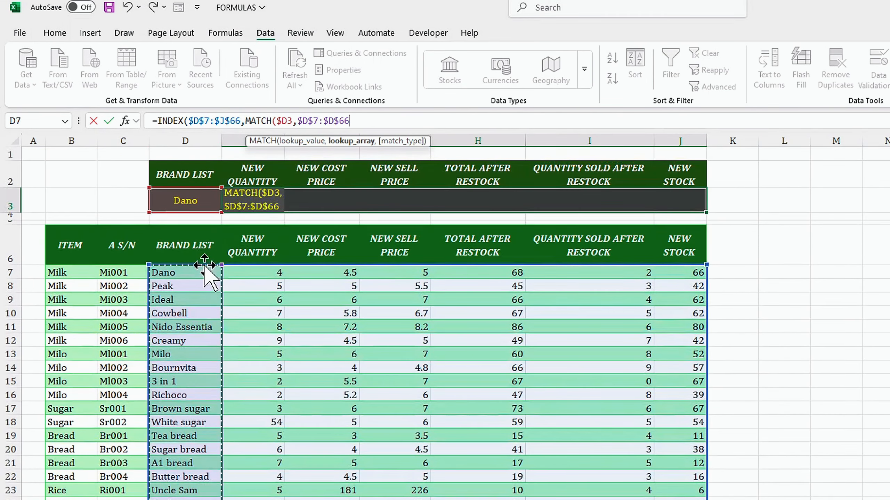
text(,)
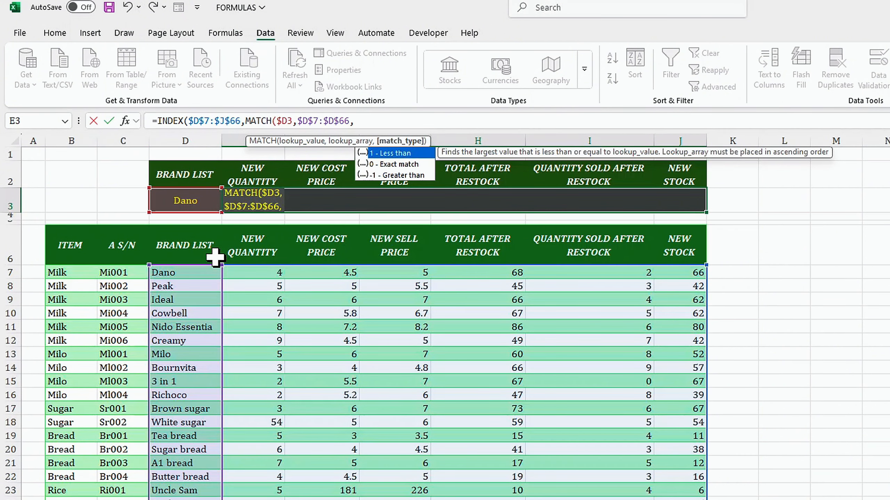
key(Down)
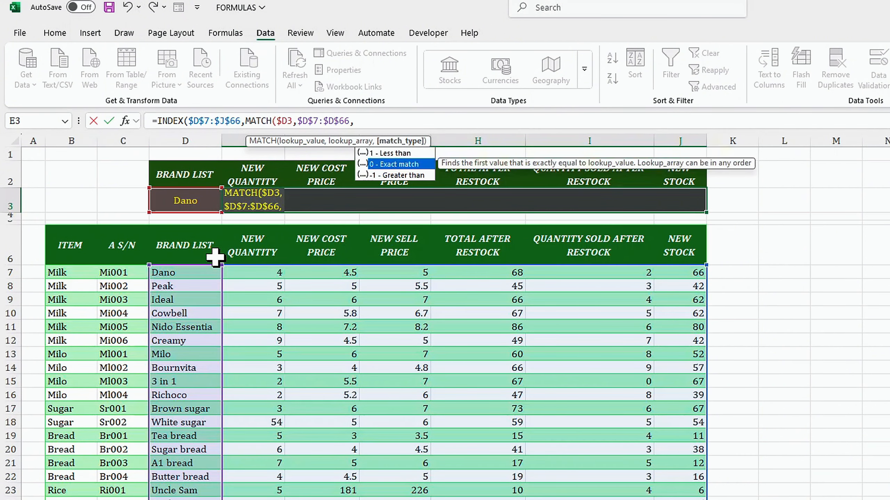
key(Tab)
text())
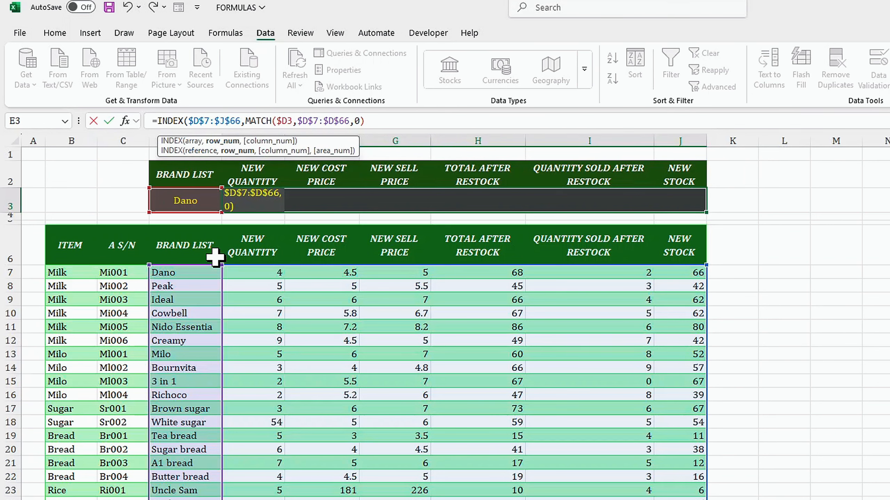
- Add a second MATCH as the INDEX column number, with the row-locked header cell E$2 as its lookup value
text(,)
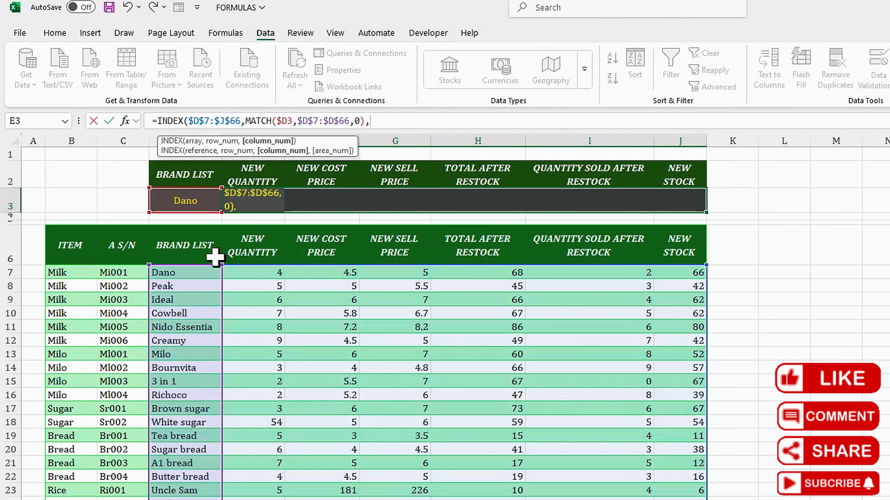
text(ma)
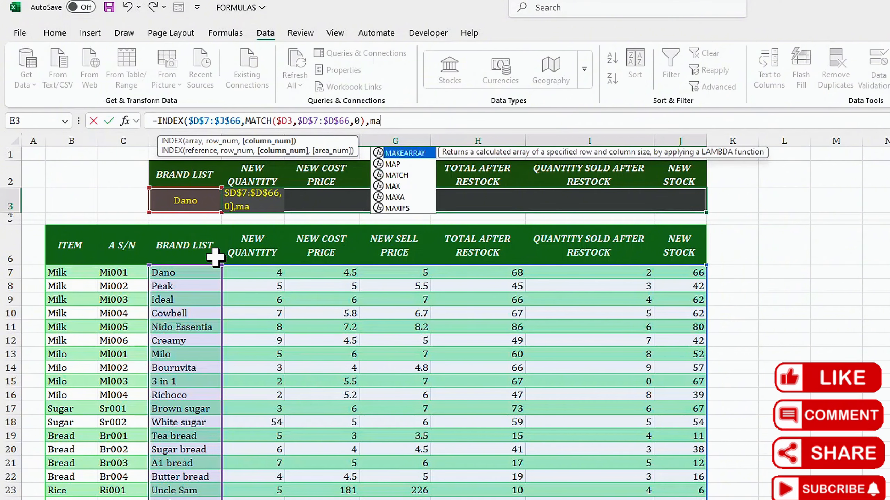
text(tch)
key(Tab)
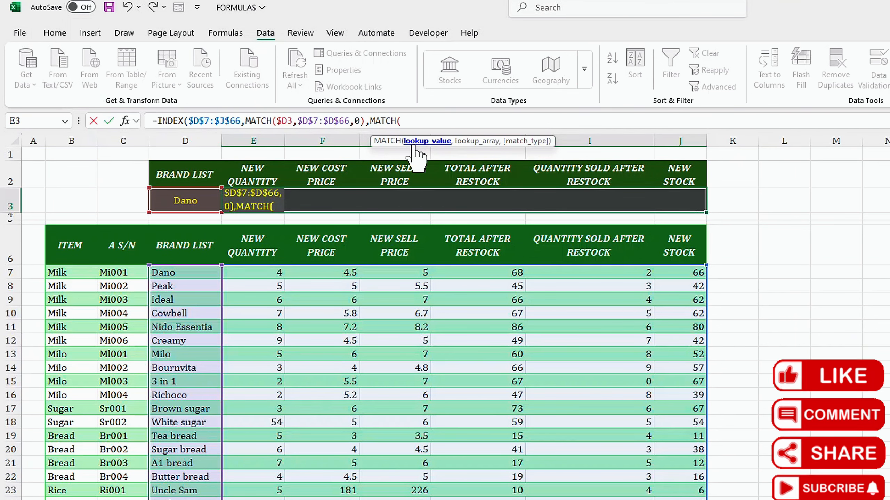
click(259, 171)
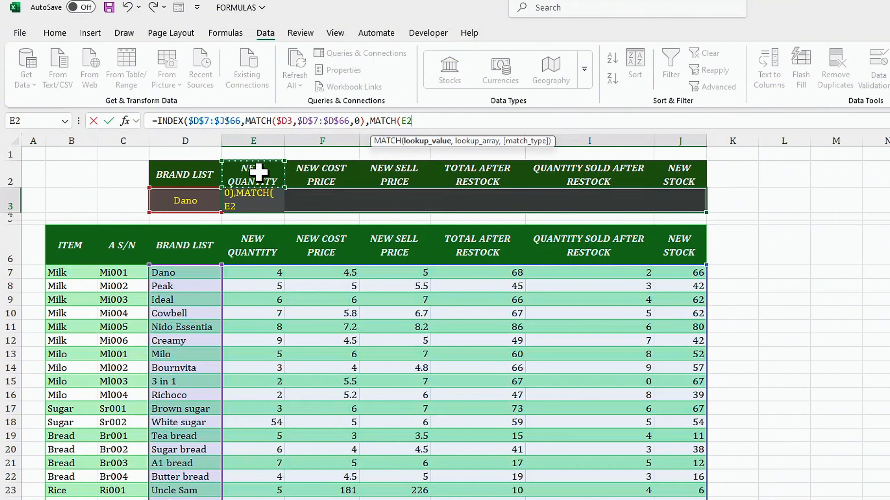
key(F4)
key(F4)
text(,)
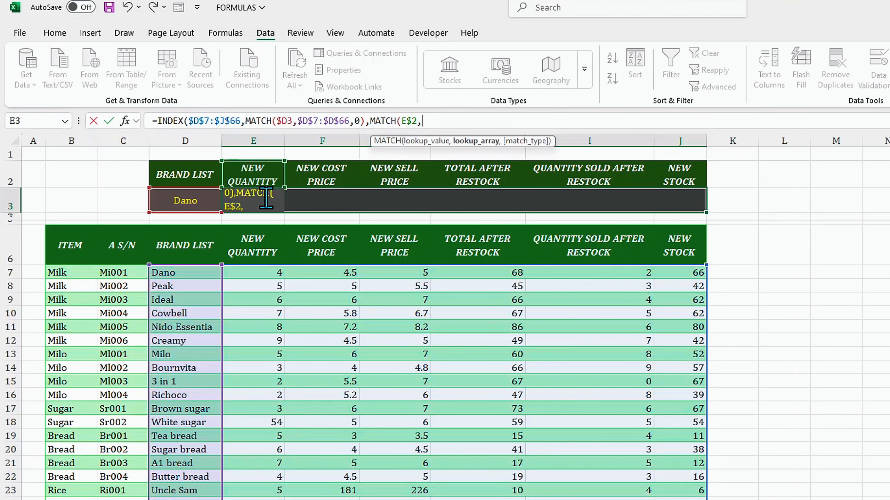
- Complete the column MATCH with the header range $D$6:$J$6 and exact match 0, and enter the formula in all of E3:J3
click(174, 244)
key(ctrl+shift+Right)
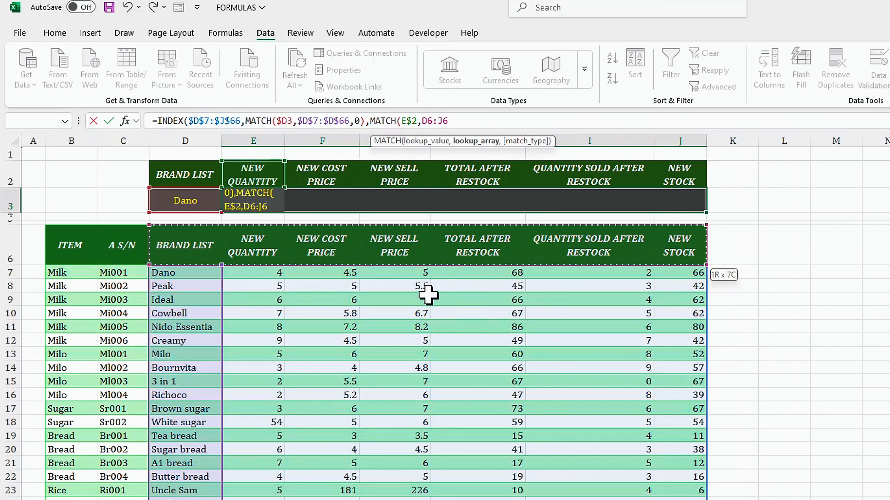
key(F4)
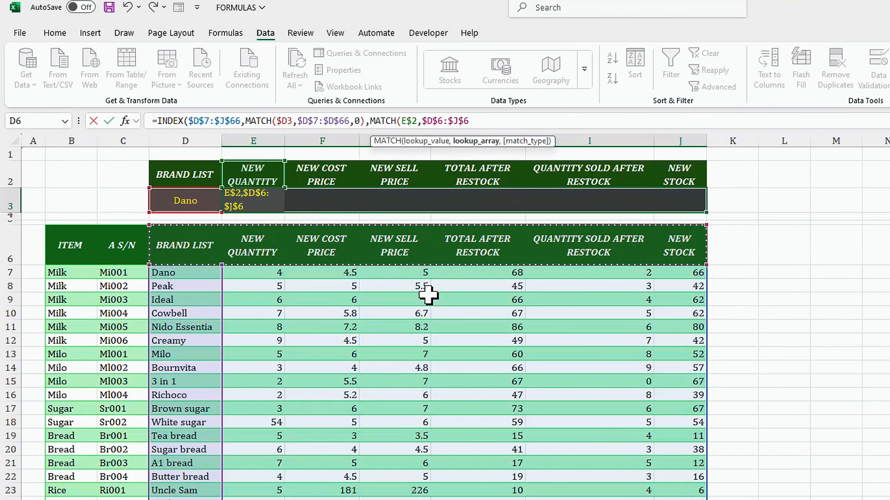
text(,)
key(Down)
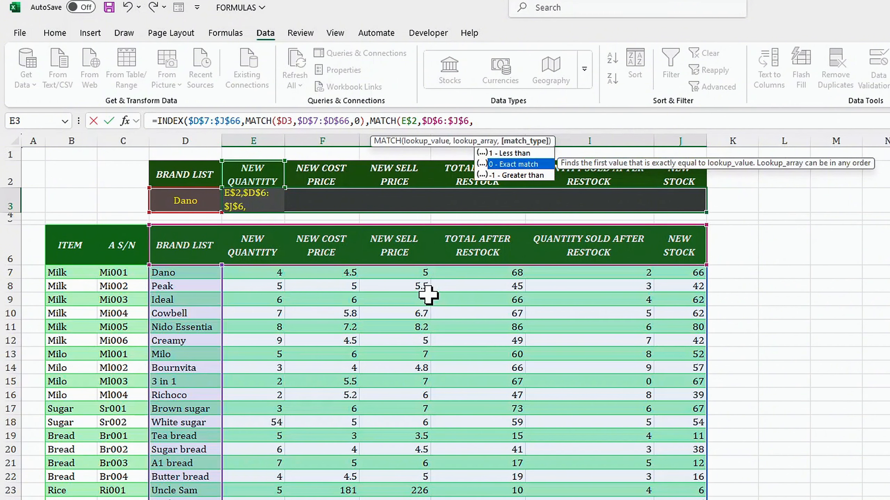
key(Tab)
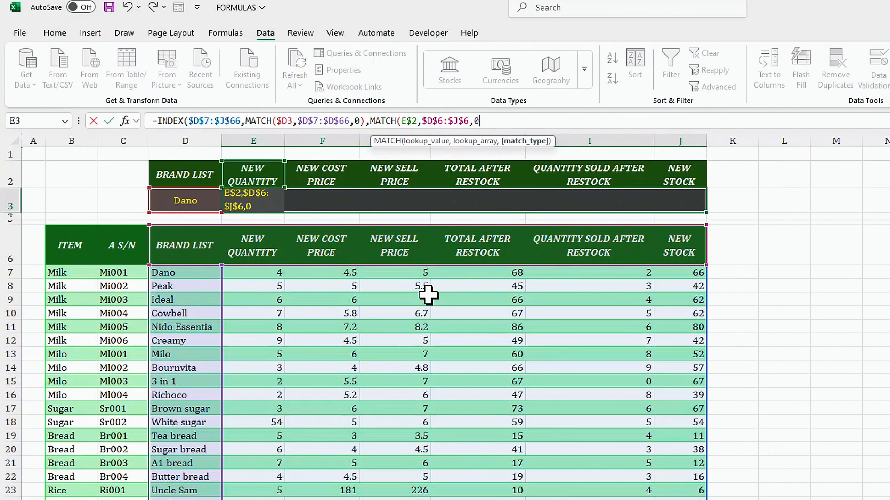
text())
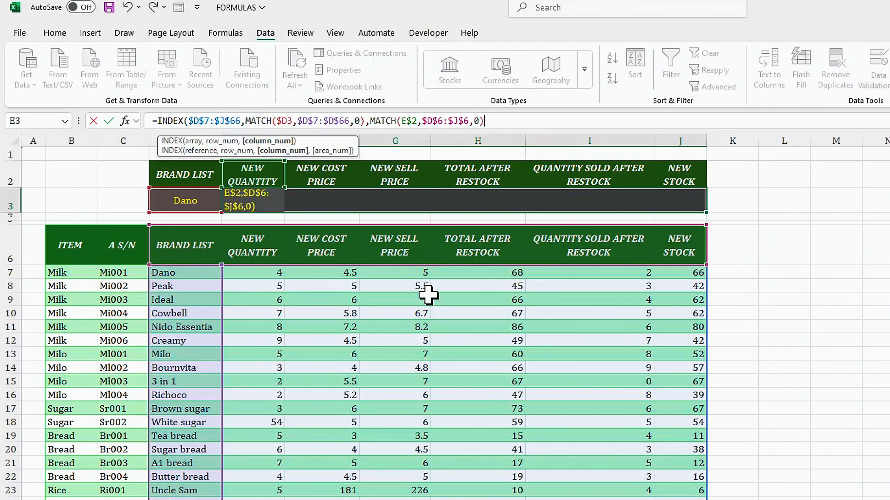
text())
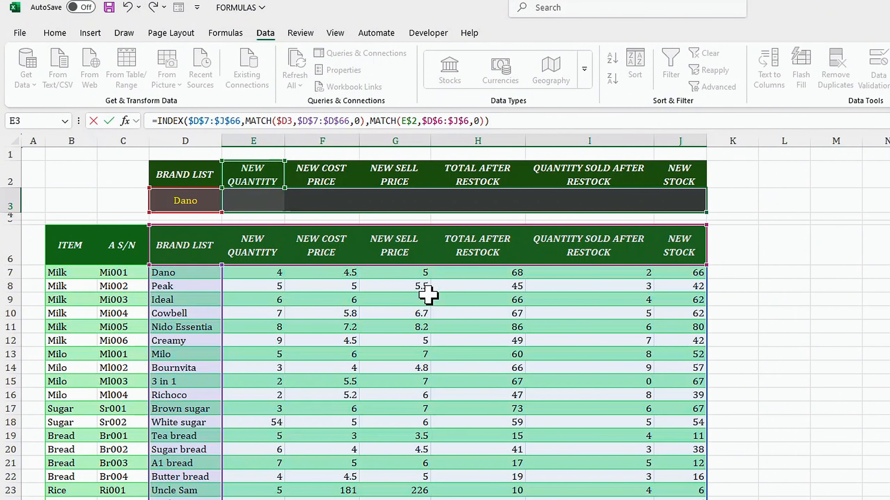
key(ctrl+Return)
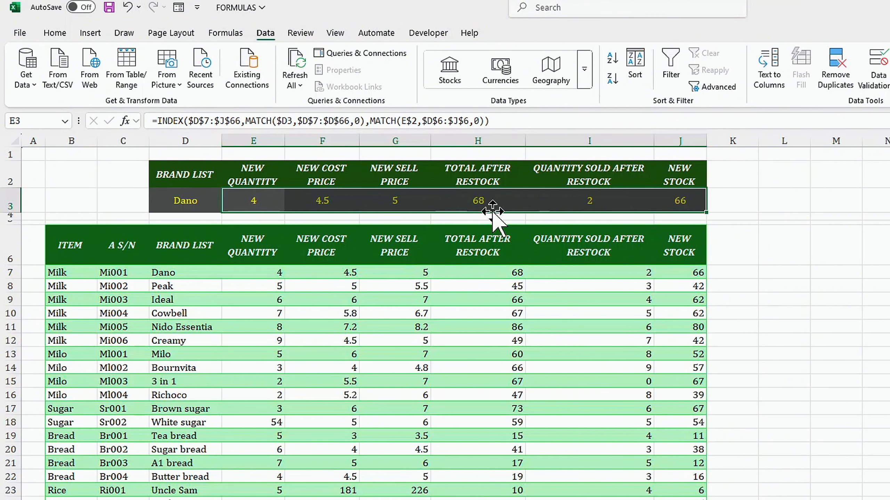
- Choose the brand Nido Essentia from the dropdown list in D3
click(190, 206)
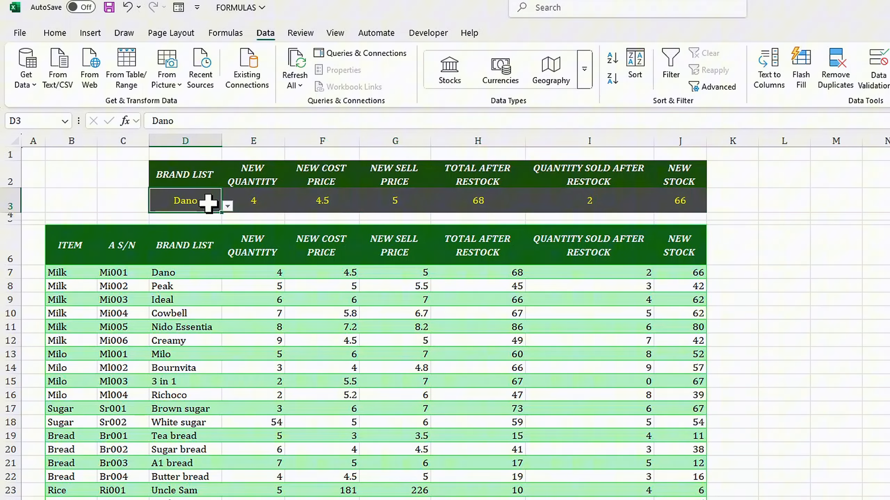
click(228, 206)
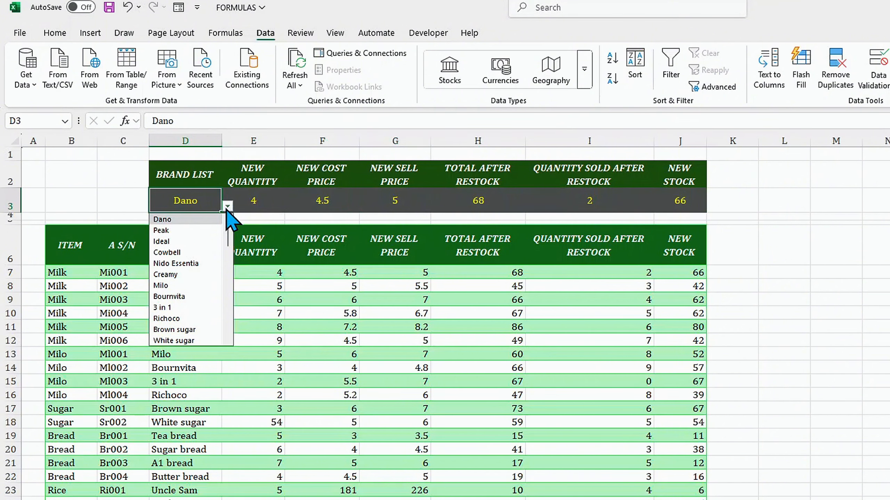
click(192, 266)
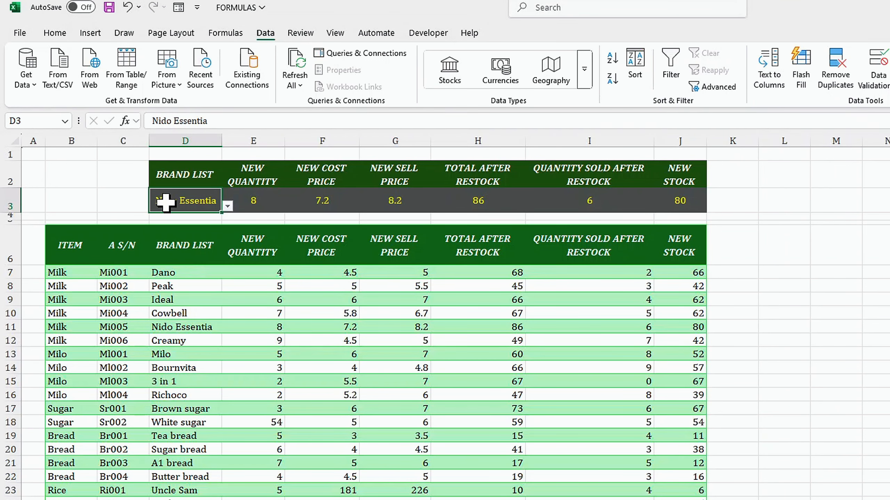